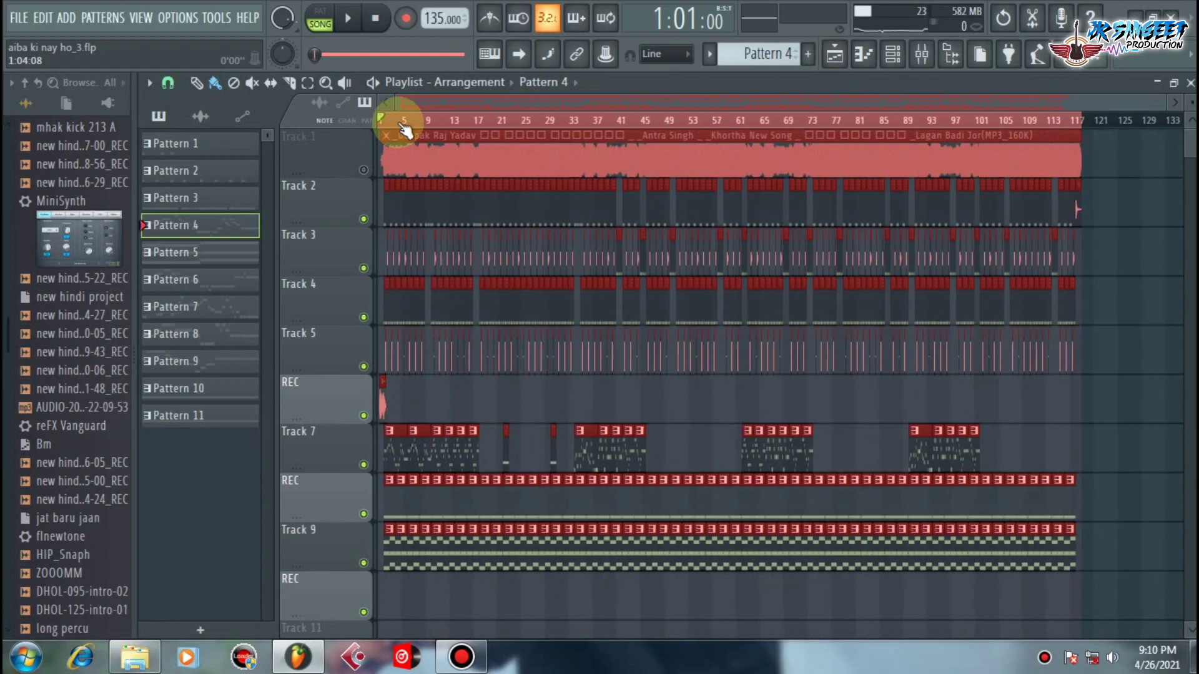
Clear the clip selection and the time selection spanning the whole playlist arrangement
left_click(1117, 148)
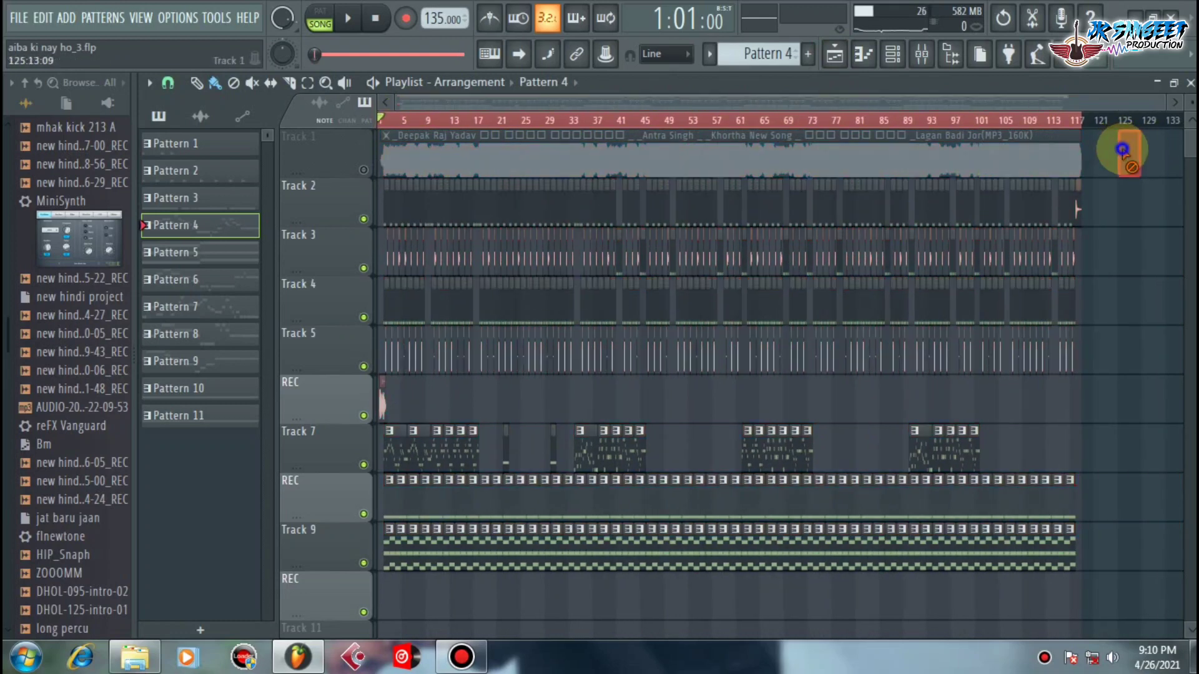
left_click_drag(1073, 128, 375, 128)
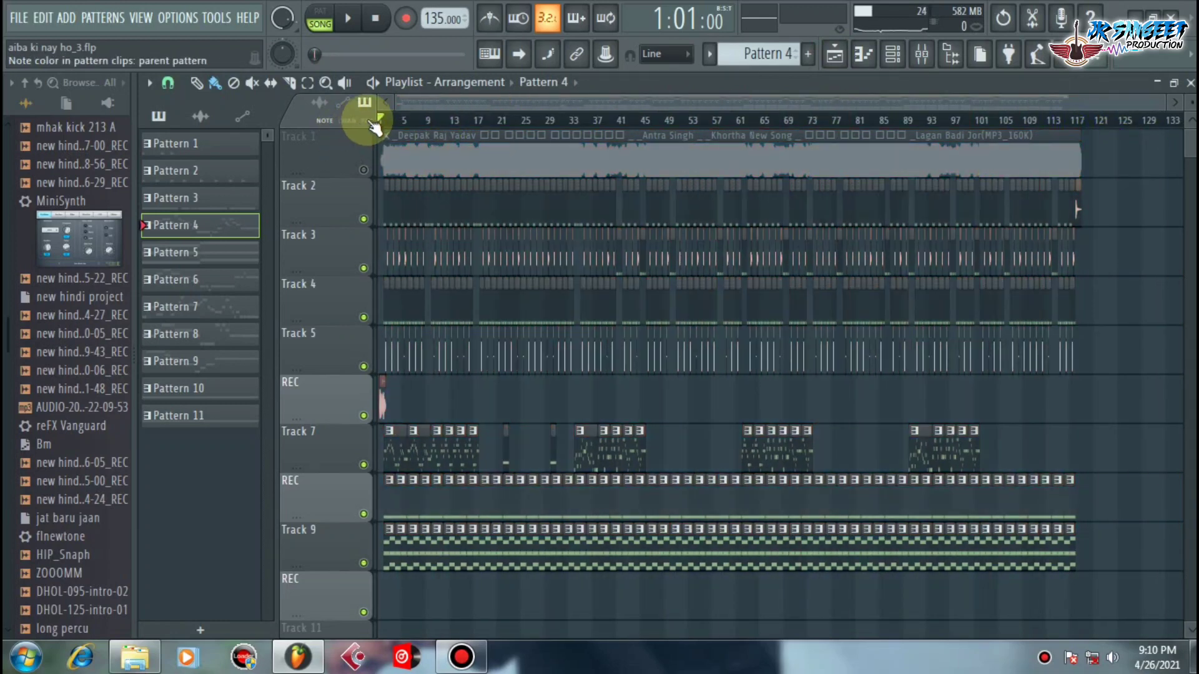
Examine the arrangement's opening bars and the clip layout across the playlist tracks
scroll(388, 128, "up", 6)
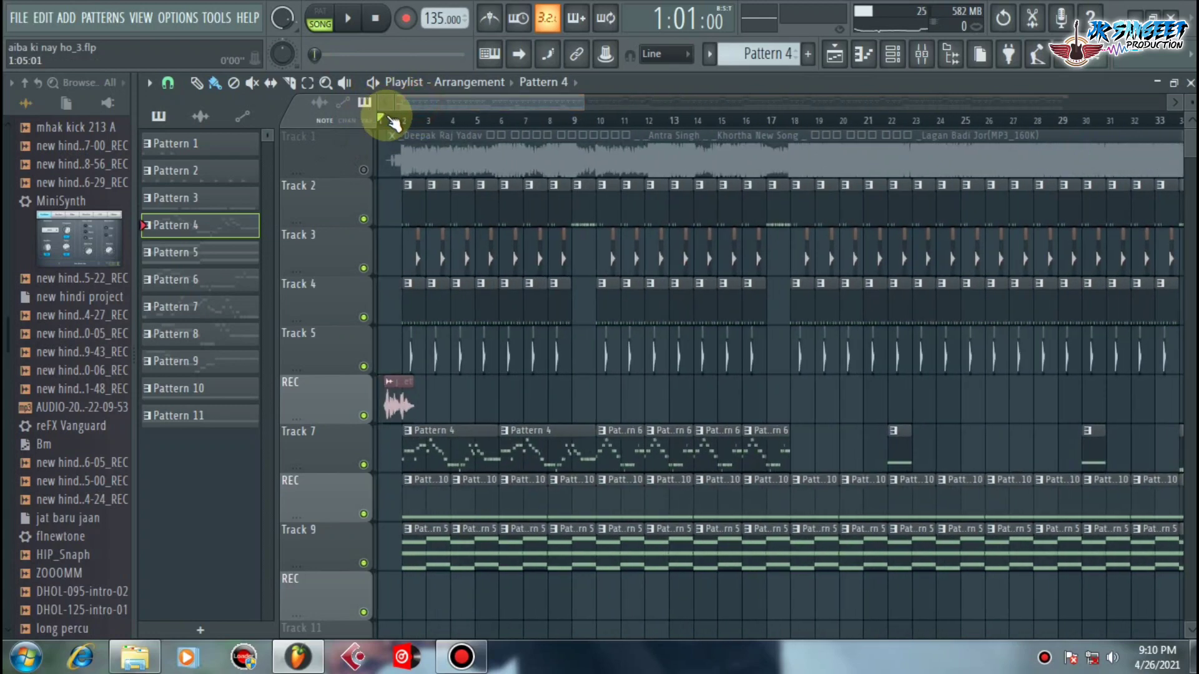
scroll(396, 128, "up", 2)
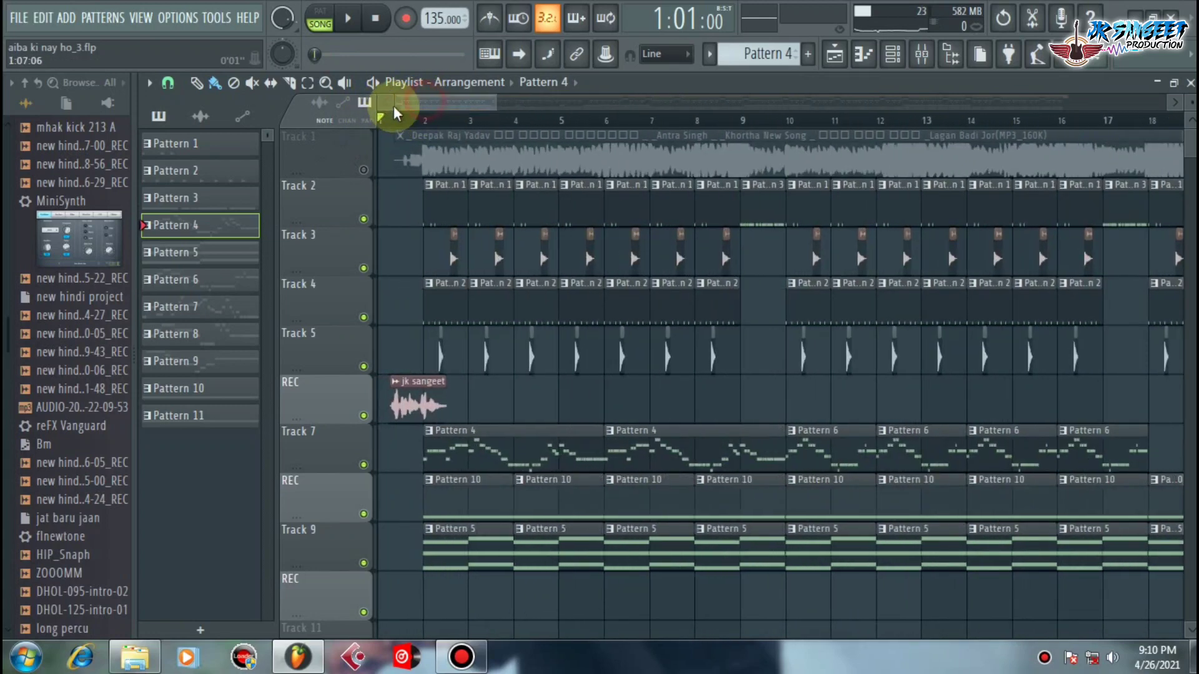
scroll(400, 118, "up", 2)
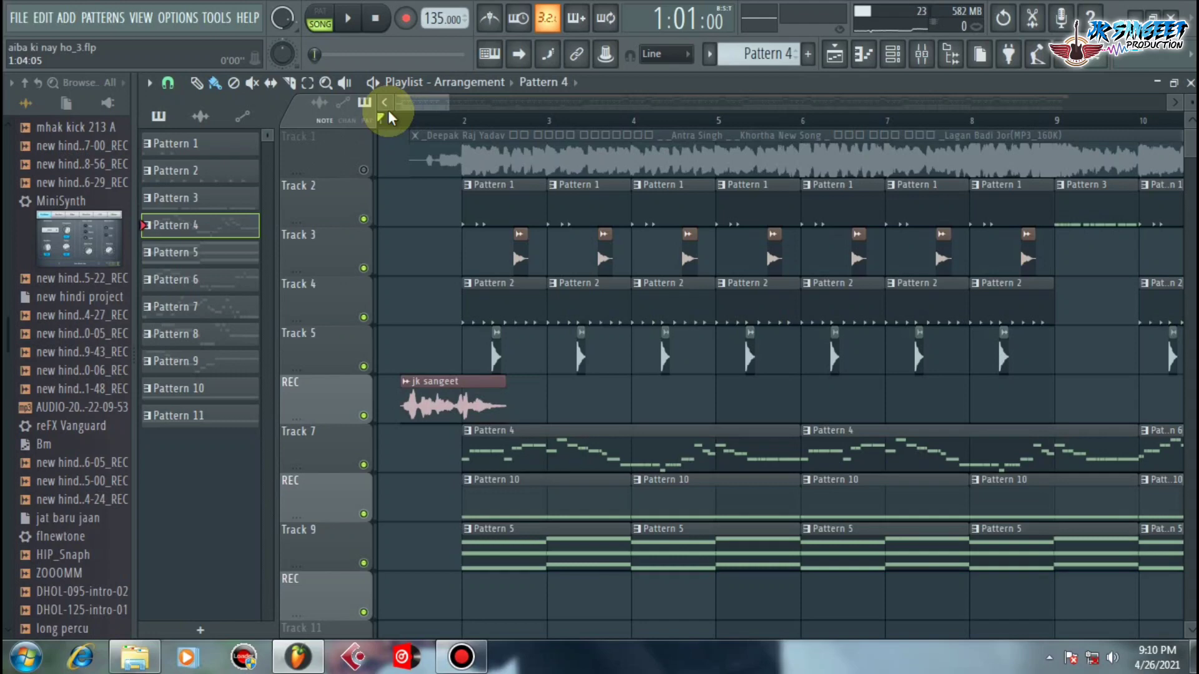
scroll(426, 129, "down", 3)
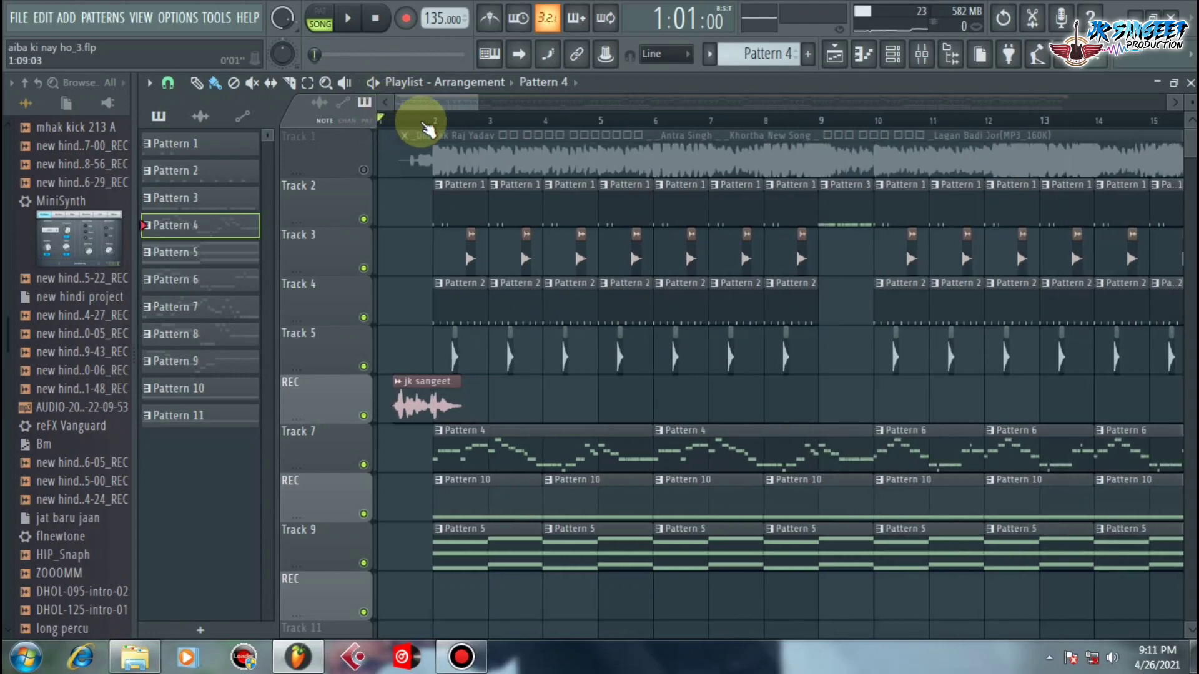
scroll(426, 129, "down", 2)
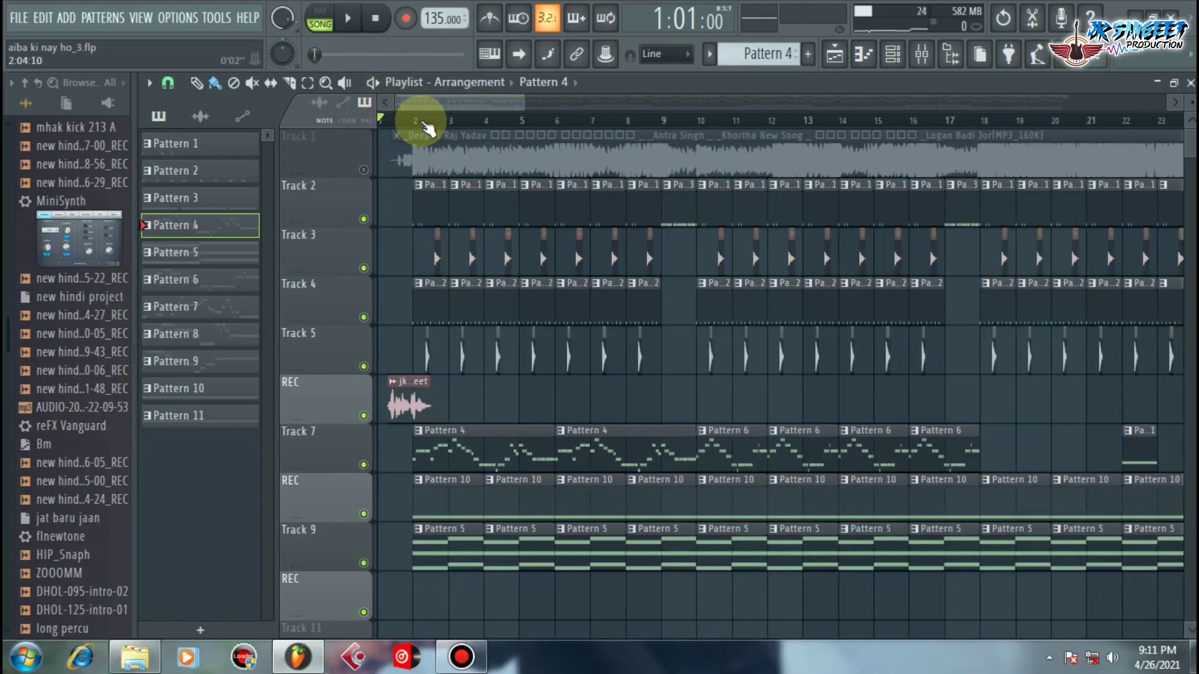
scroll(406, 128, "up", 5)
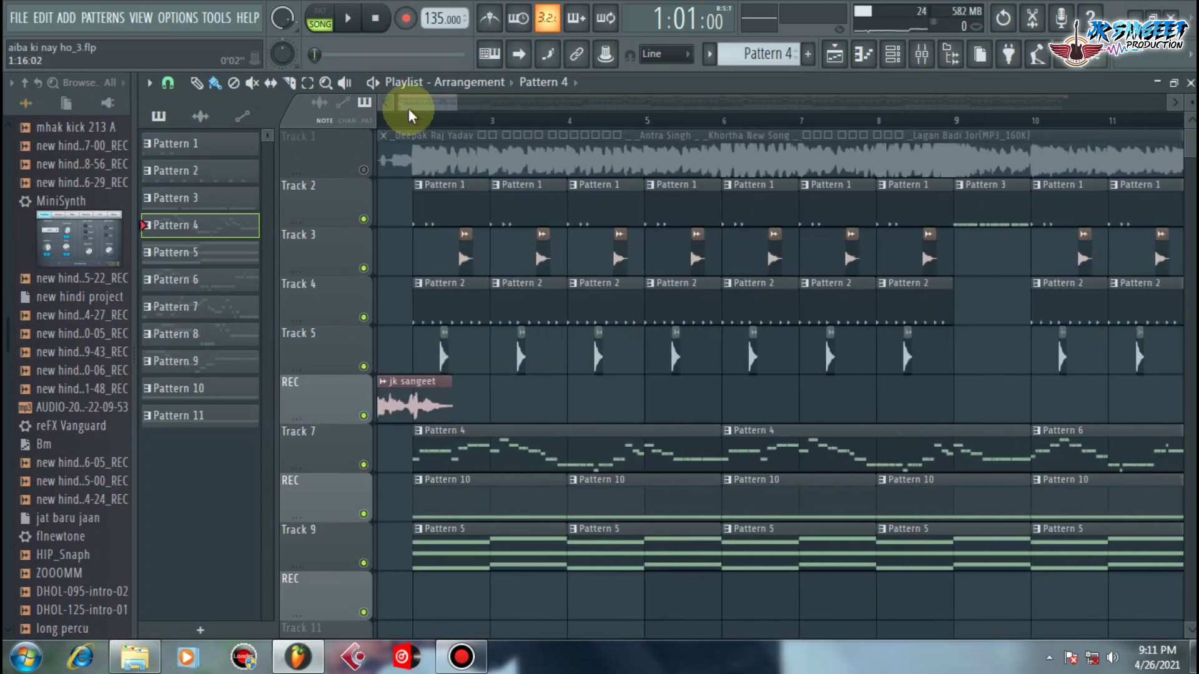
scroll(393, 130, "up", 2)
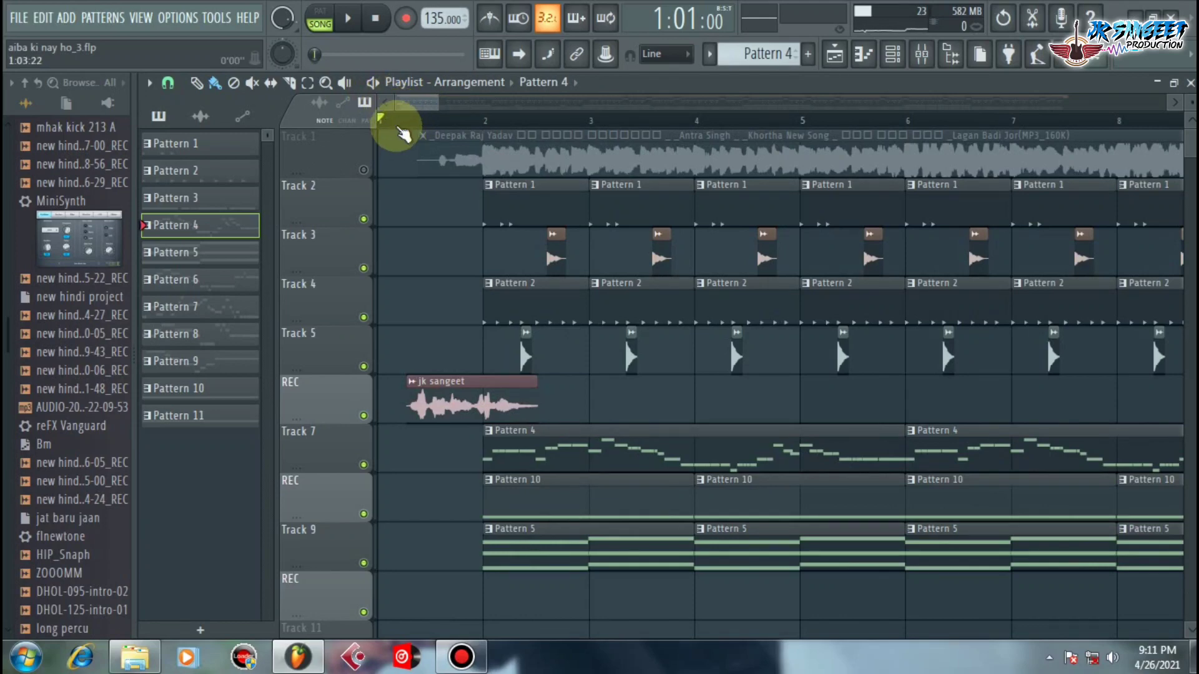
scroll(403, 131, "down", 8)
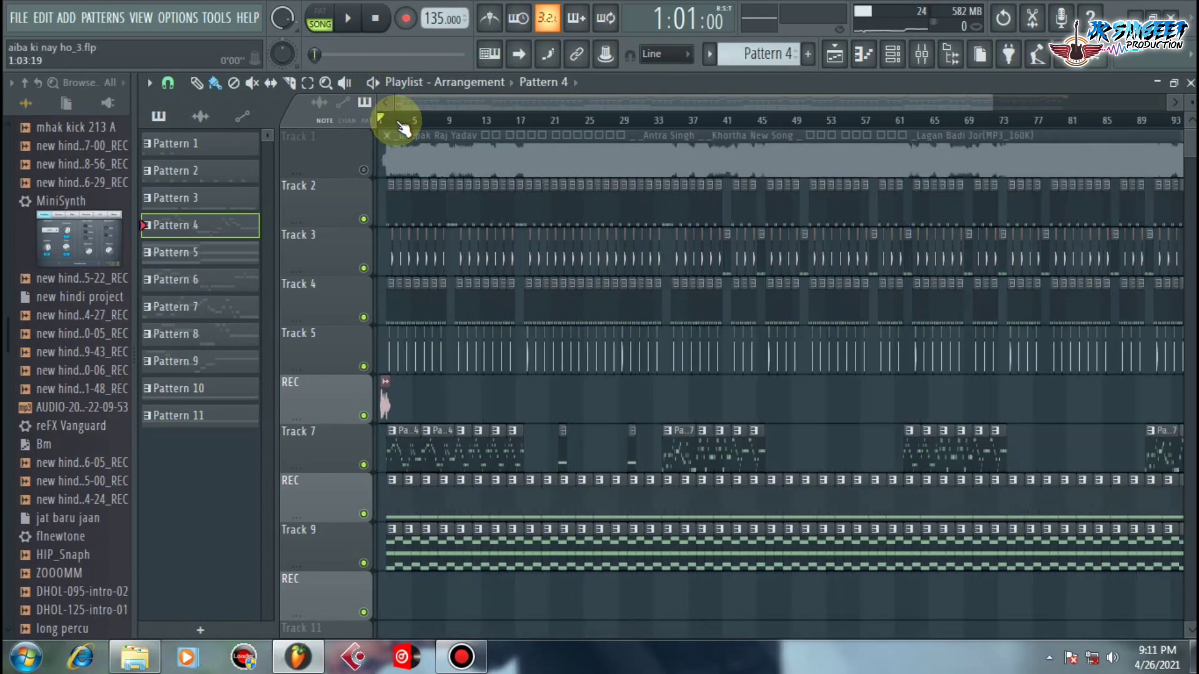
scroll(407, 300, "down", 2)
scroll(415, 128, "down", 1)
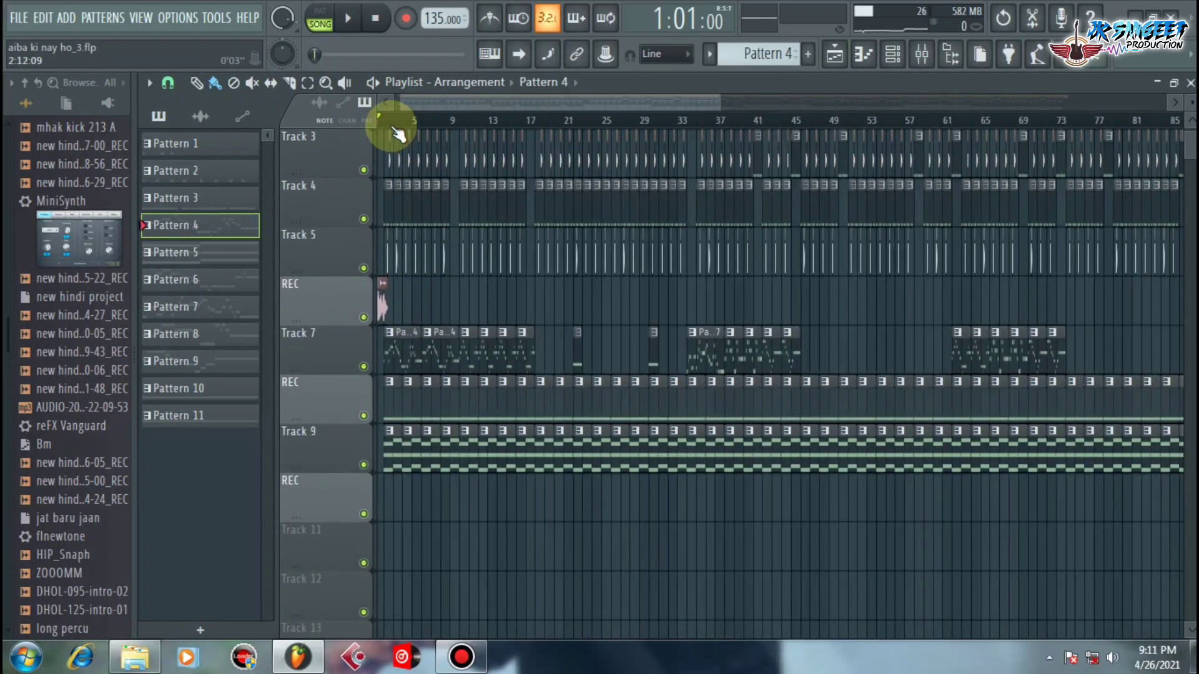
scroll(396, 134, "up", 5)
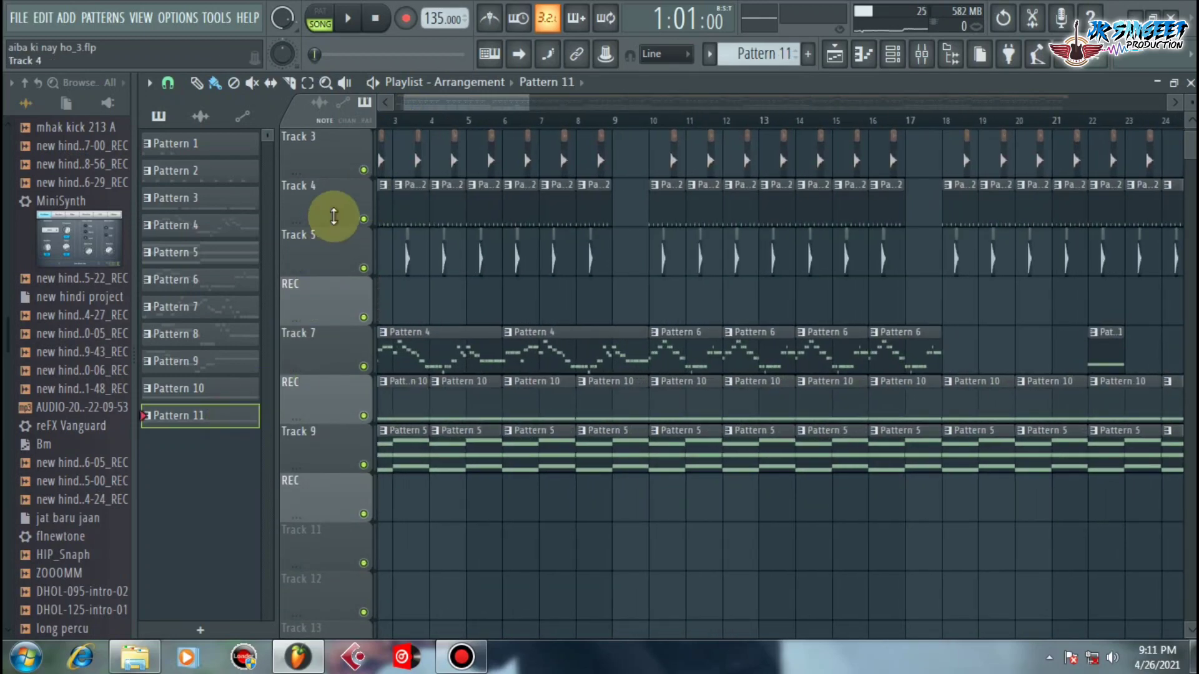
scroll(384, 130, "up", 4)
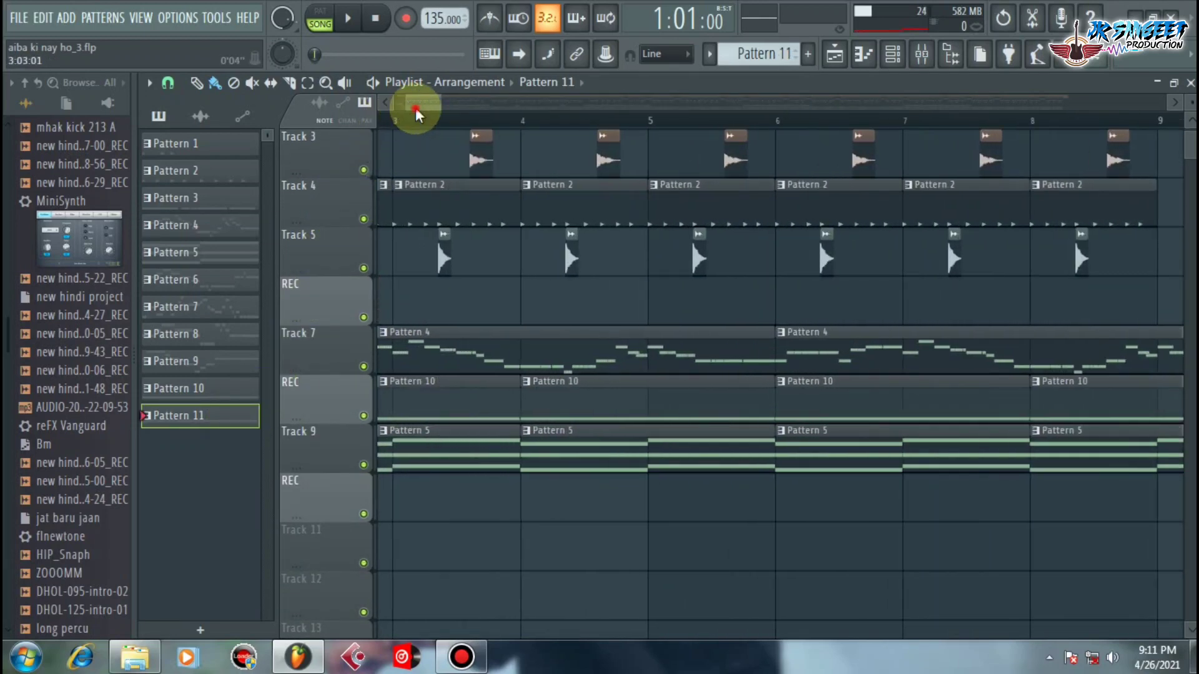
scroll(394, 139, "up", 2)
scroll(474, 259, "up", 2)
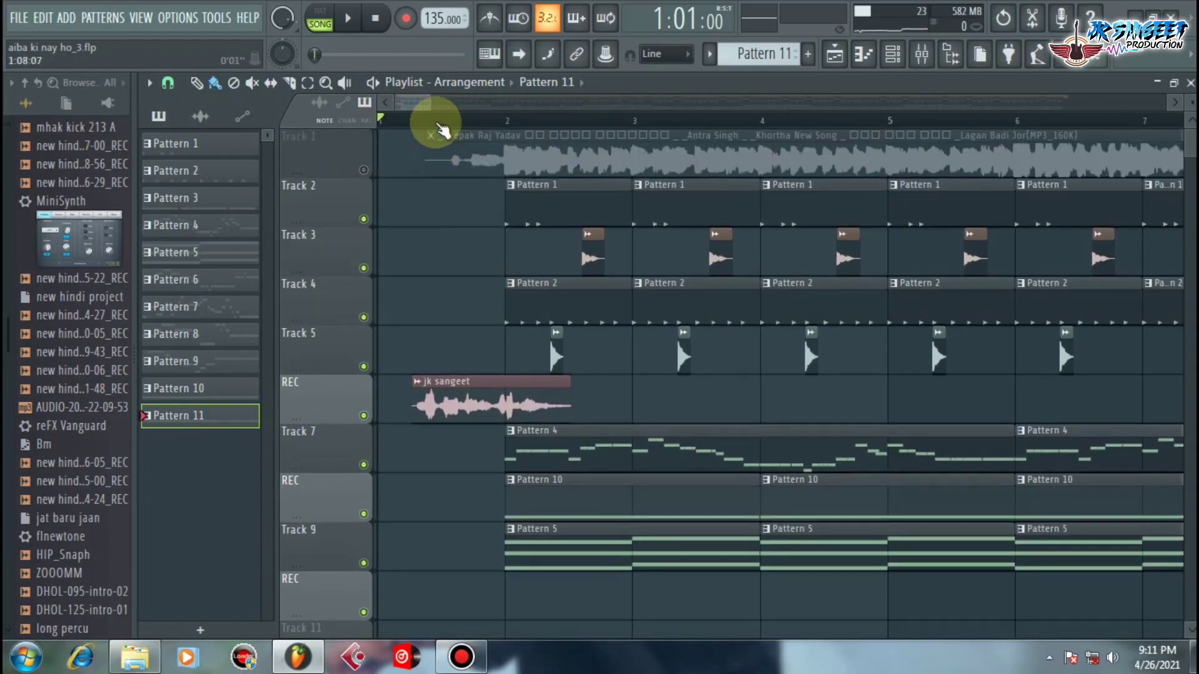
Place the playhead at bar 2 and solo the song audio on Track 1
scroll(440, 125, "down", 4)
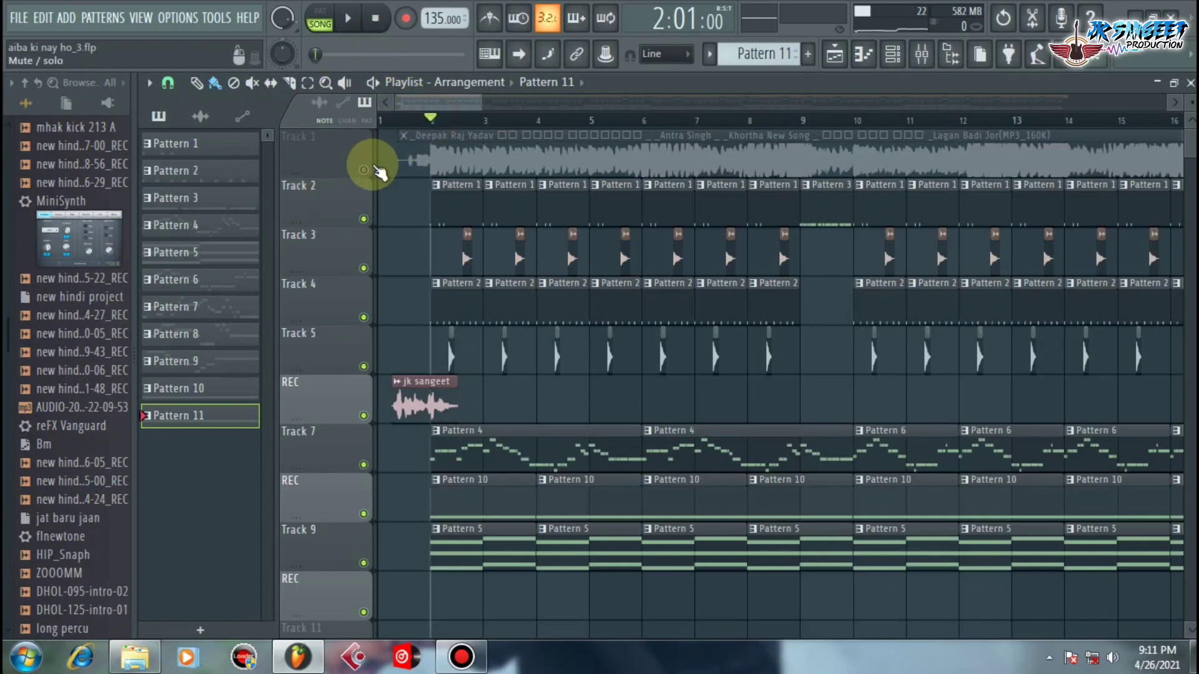
right_click(365, 170)
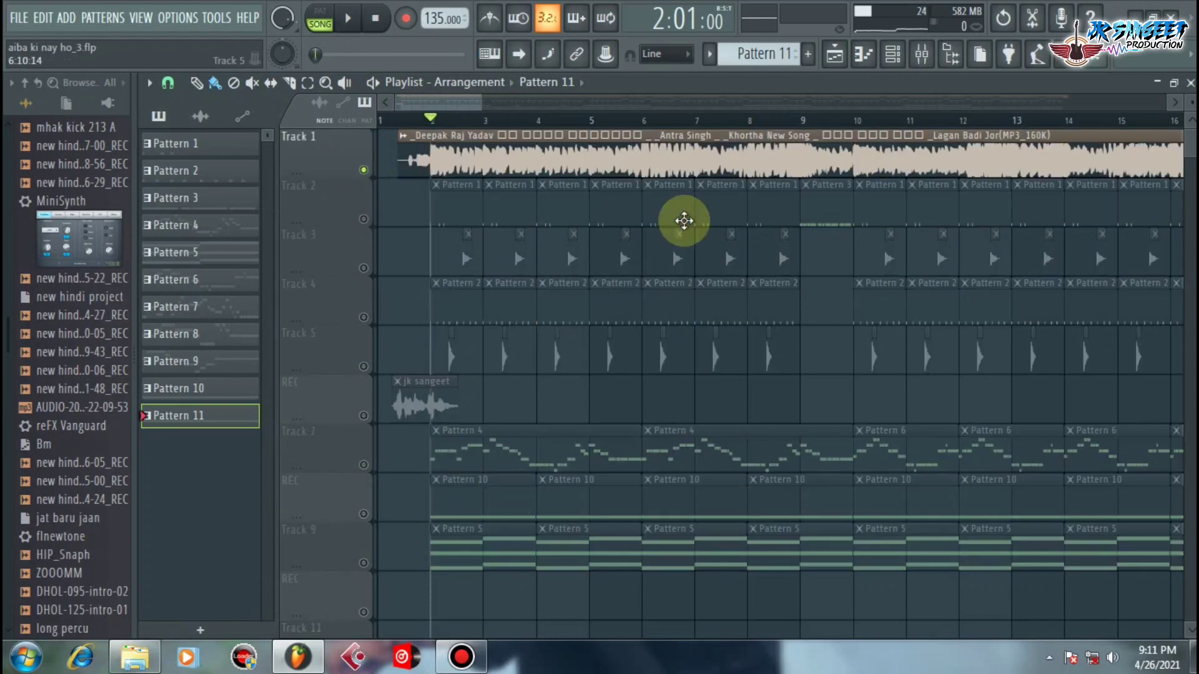
Inspect the effect slots of the song audio's mixer insert 5 and return to the playlist
left_click(922, 54)
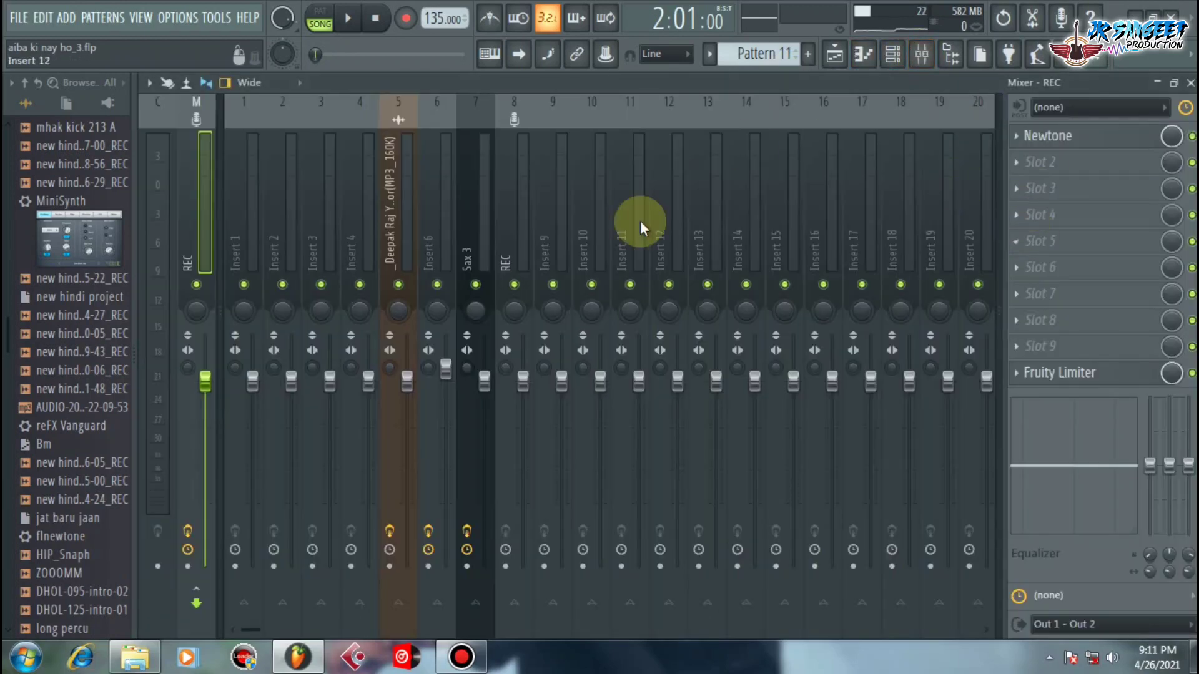
left_click(399, 232)
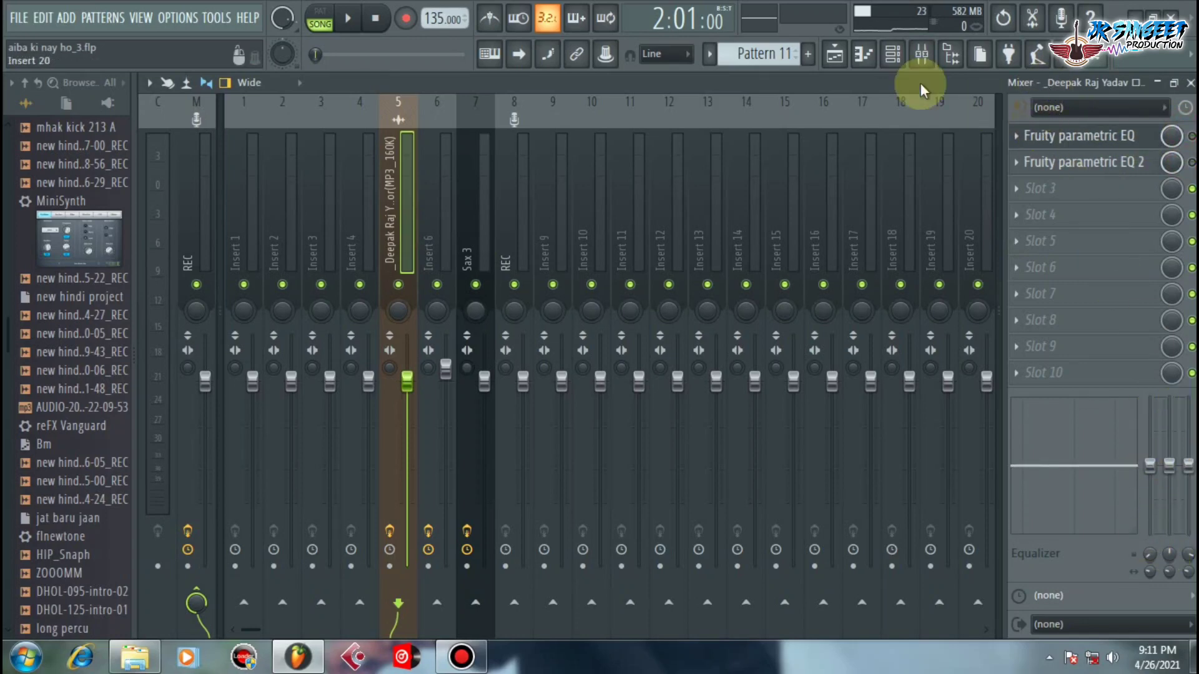
left_click(834, 54)
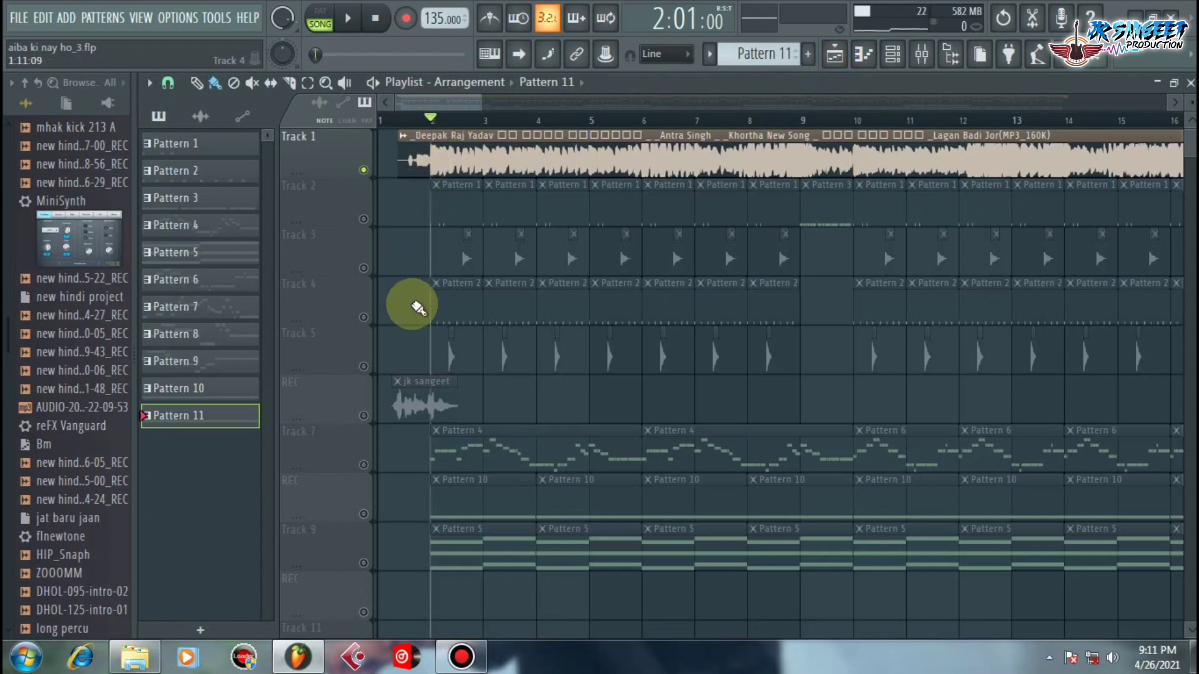
Audition the soloed song audio from bar 2 and again from bar 10
key("space")
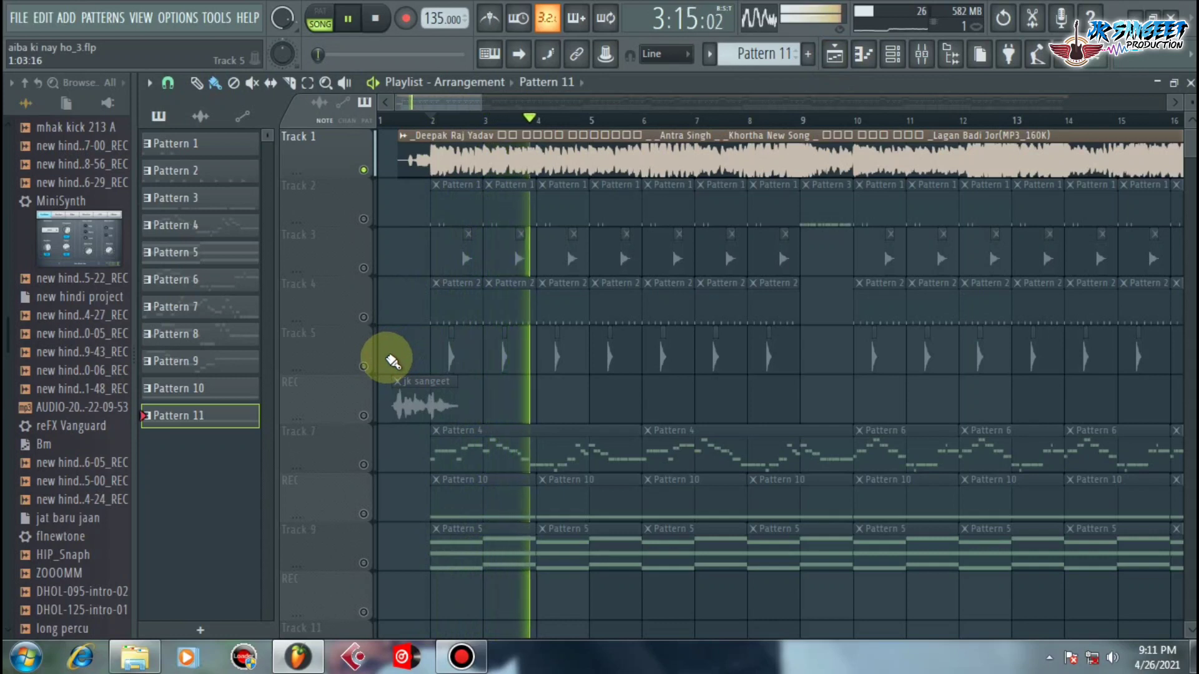
key("space")
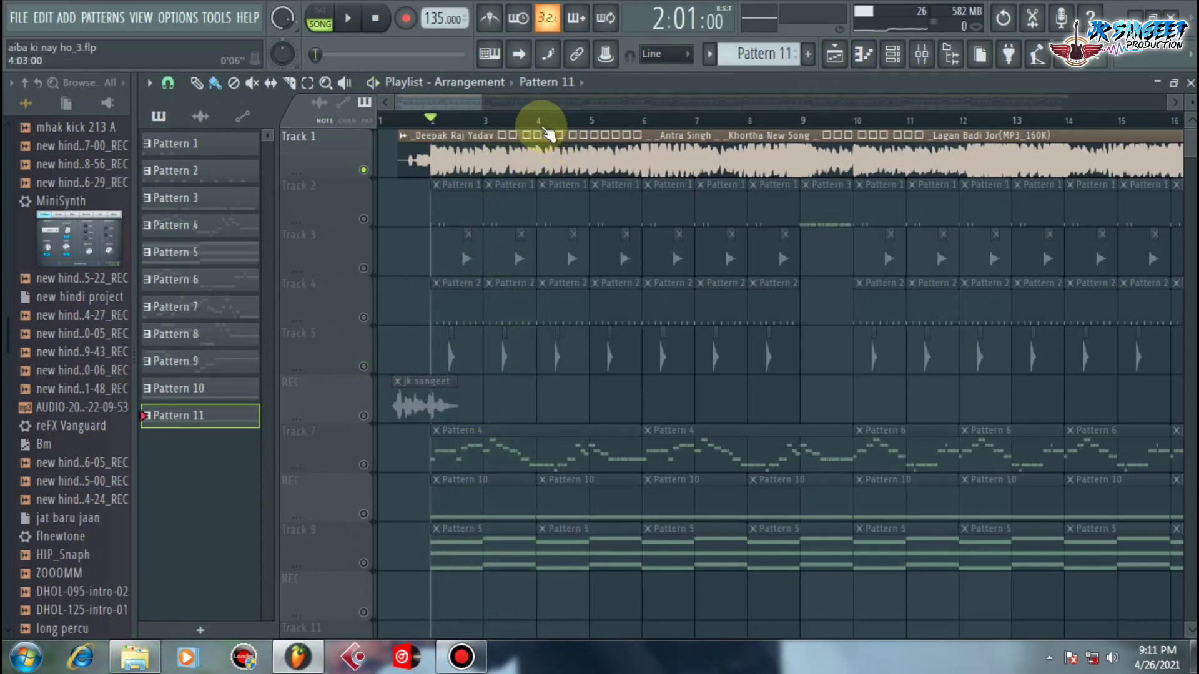
scroll(546, 133, "down", 2)
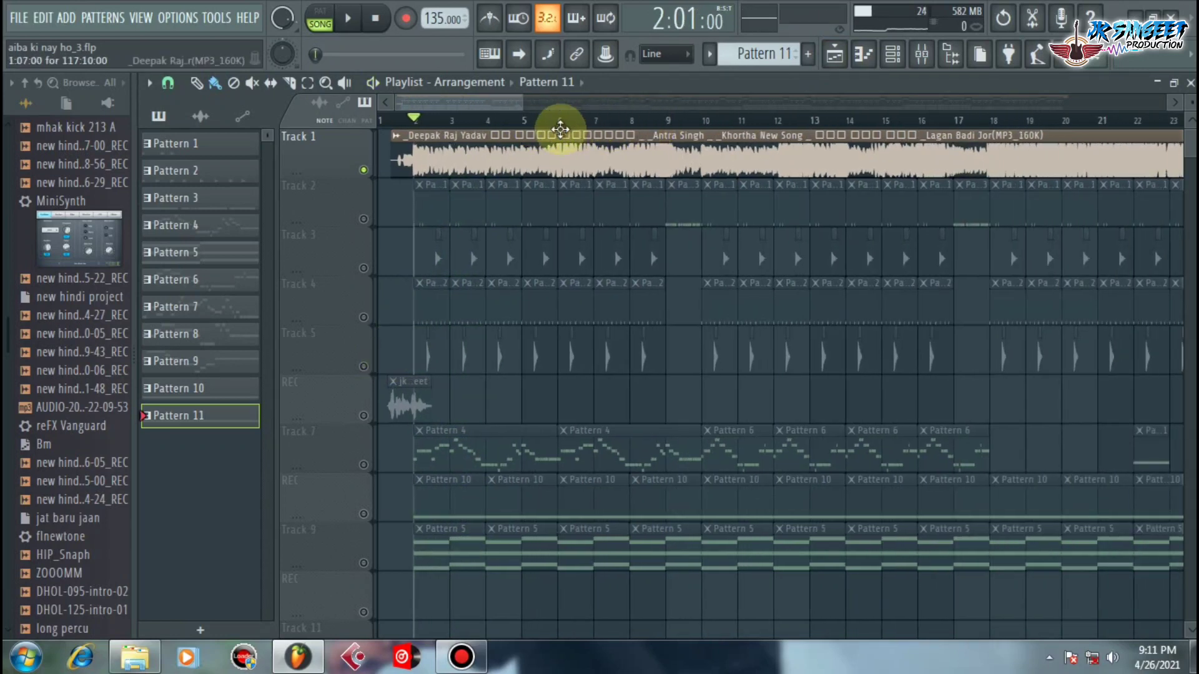
left_click(702, 116)
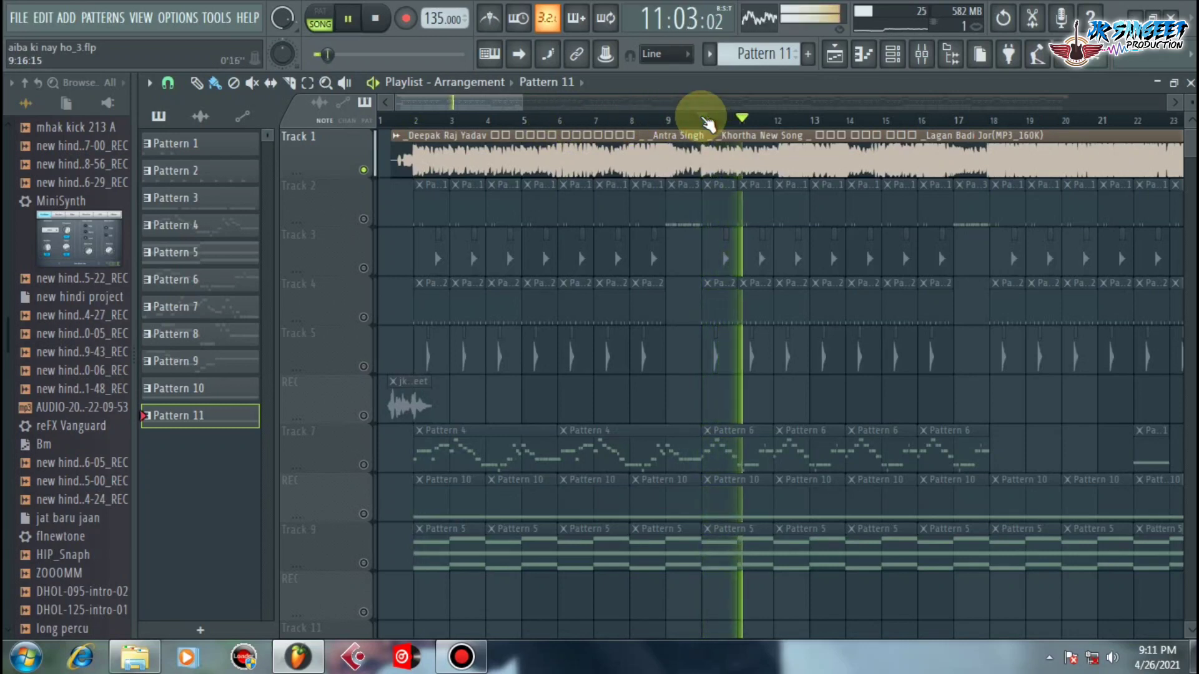
key("space")
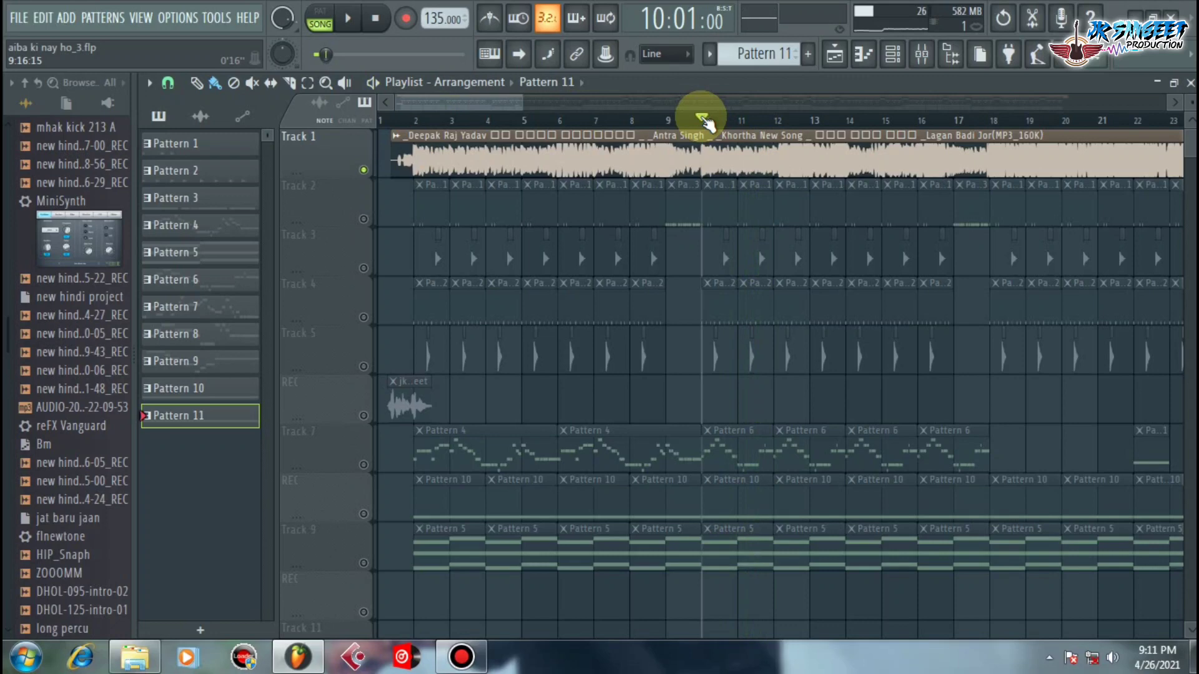
Replay the soloed song audio from bar 10, move the playhead to bar 9 and audition it from there
scroll(706, 122, "down", 2)
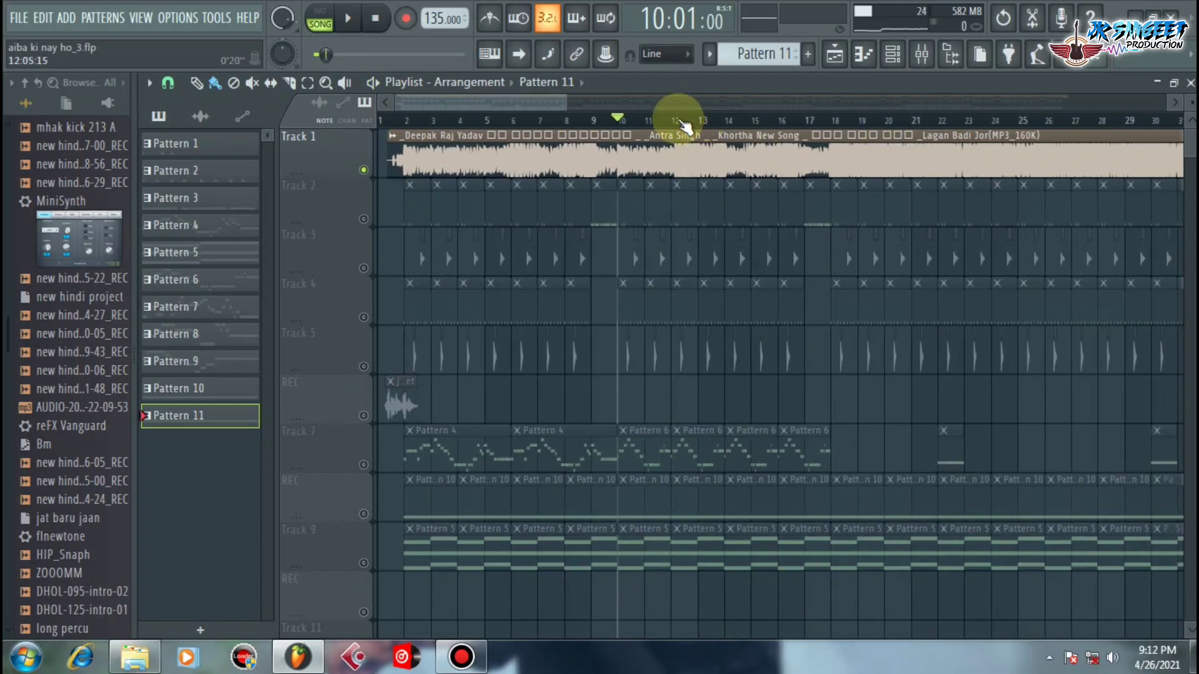
scroll(620, 120, "up", 4)
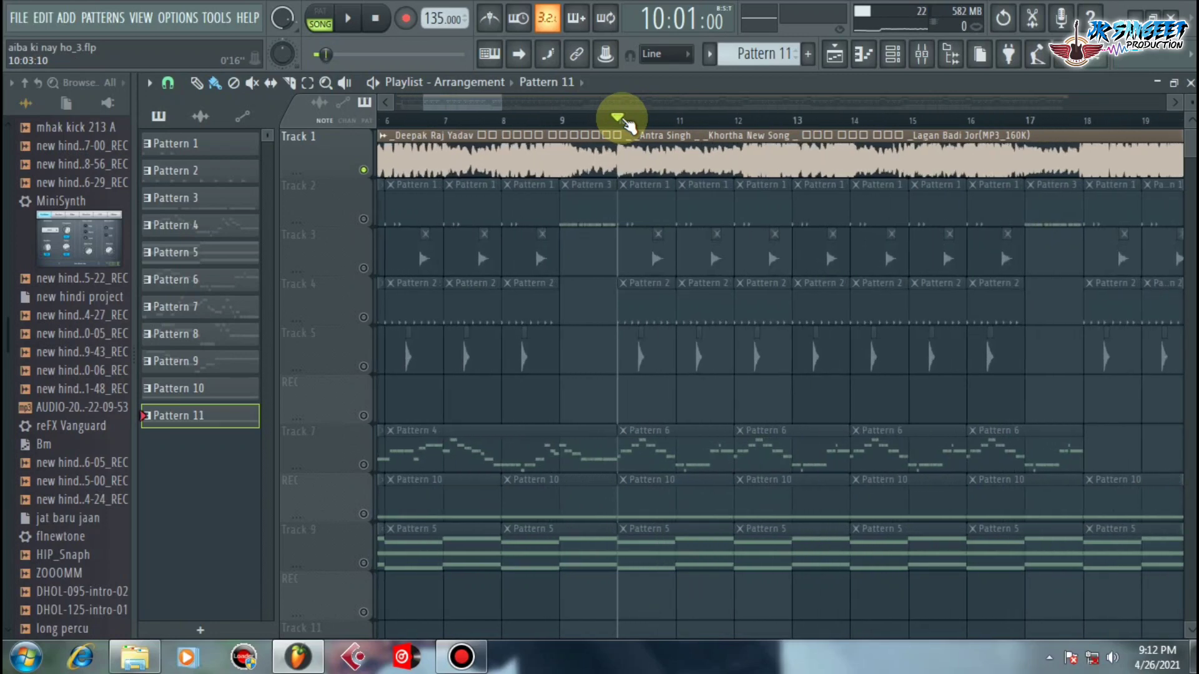
scroll(626, 123, "down", 4)
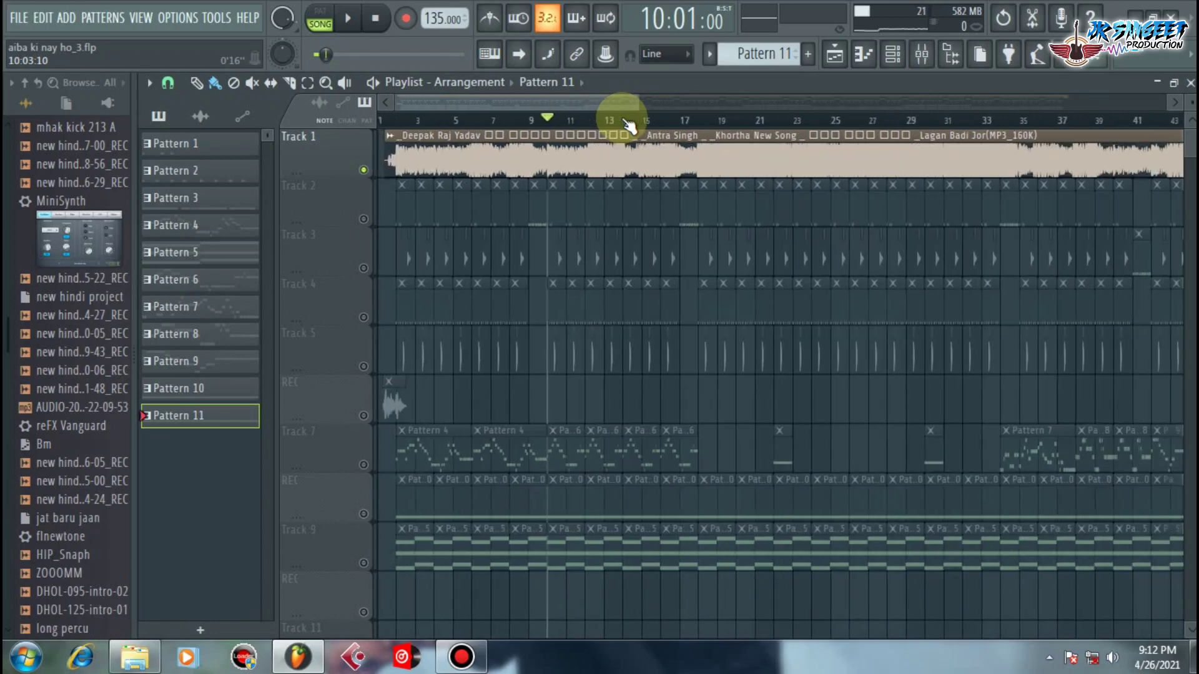
scroll(402, 127, "down", 2)
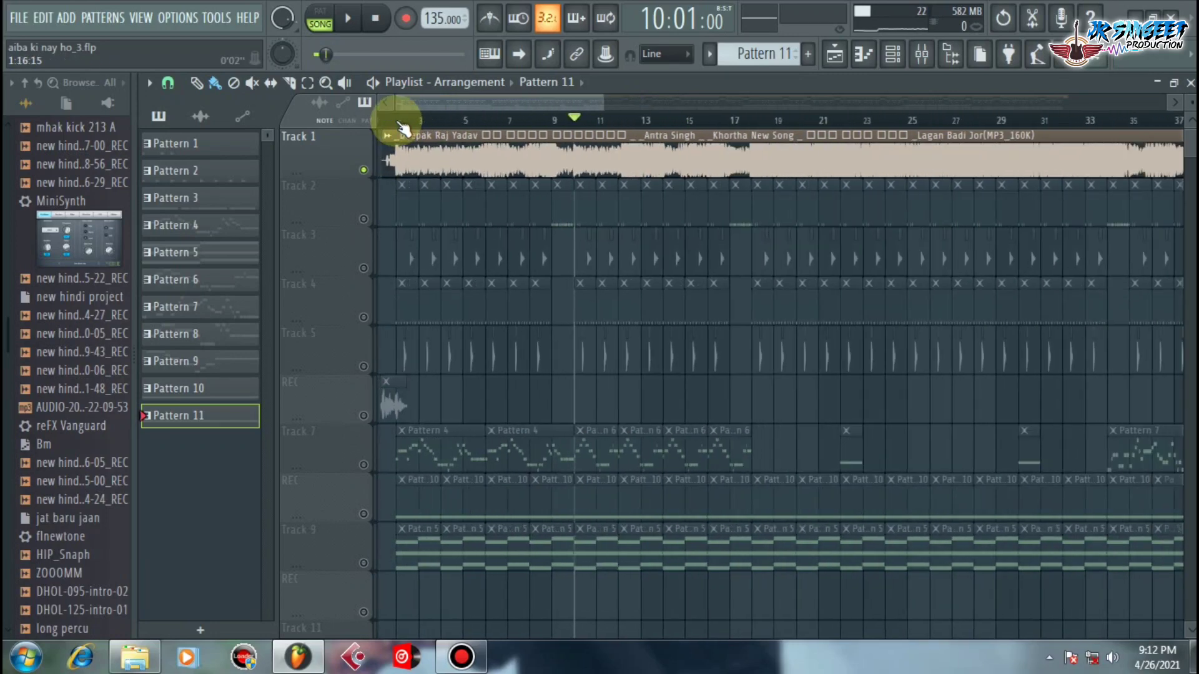
scroll(403, 128, "down", 3)
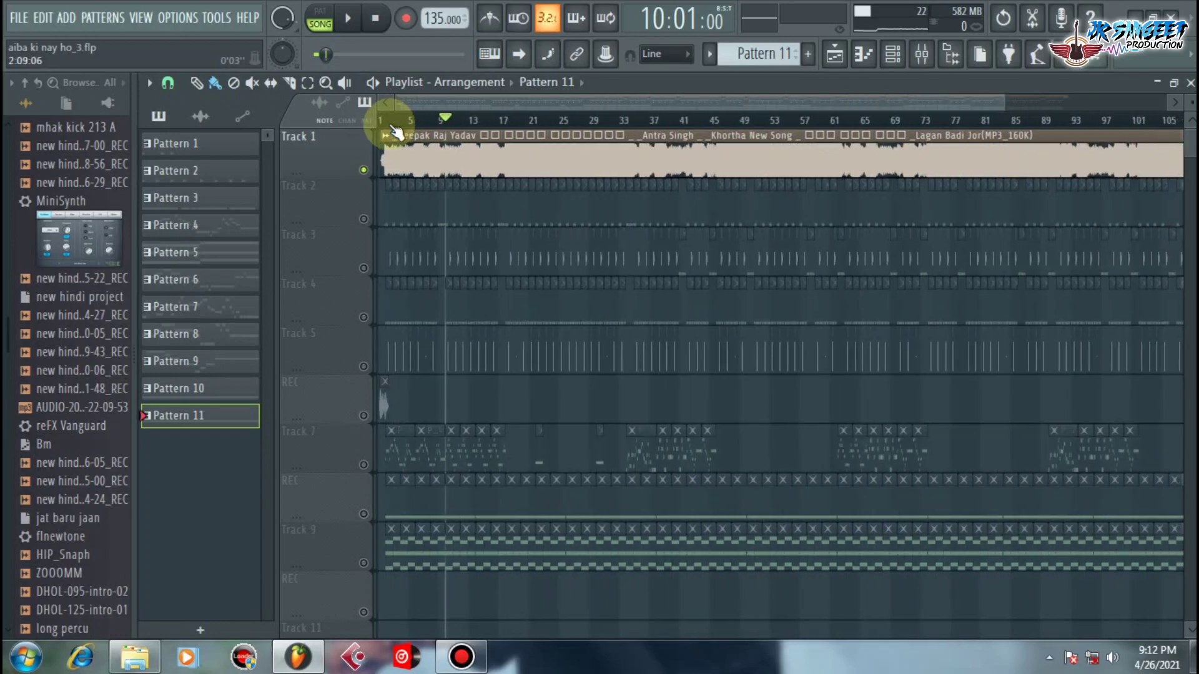
scroll(437, 122, "up", 8)
key("space")
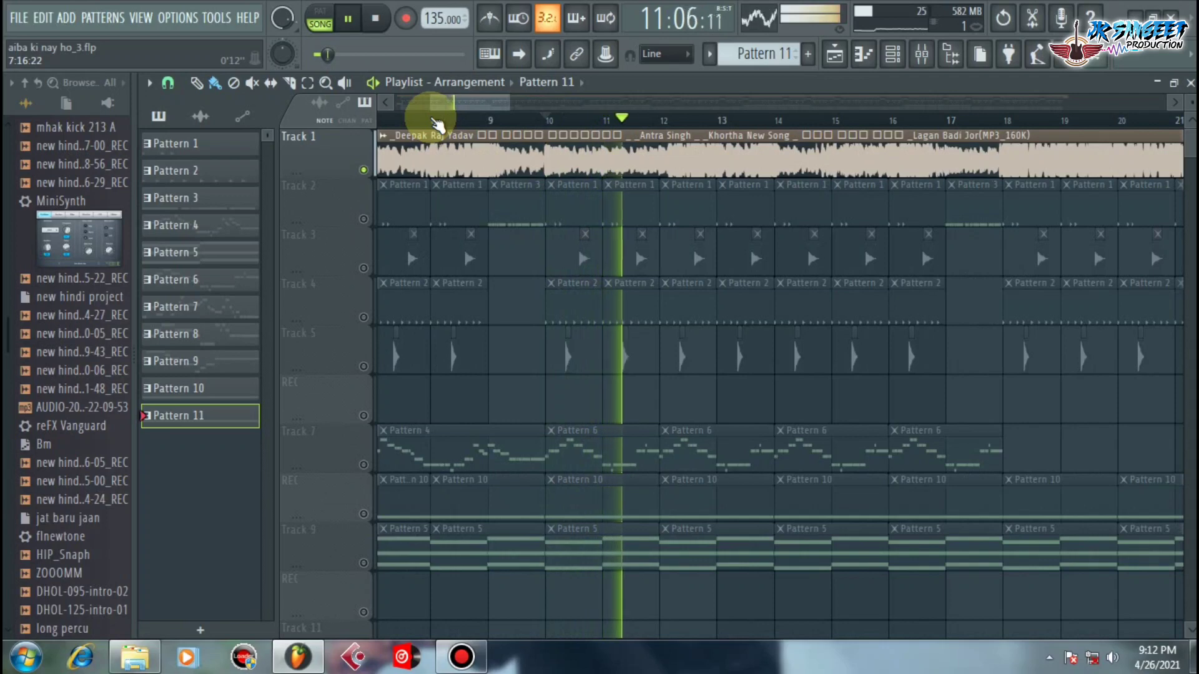
left_click(492, 120)
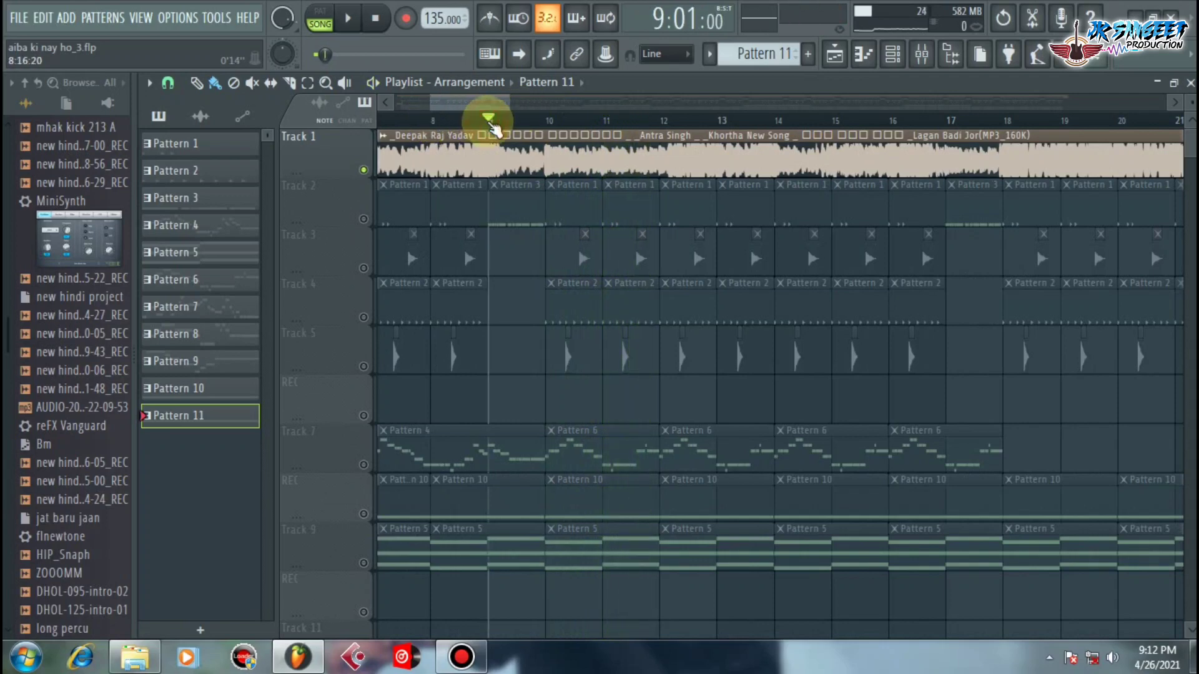
key("space")
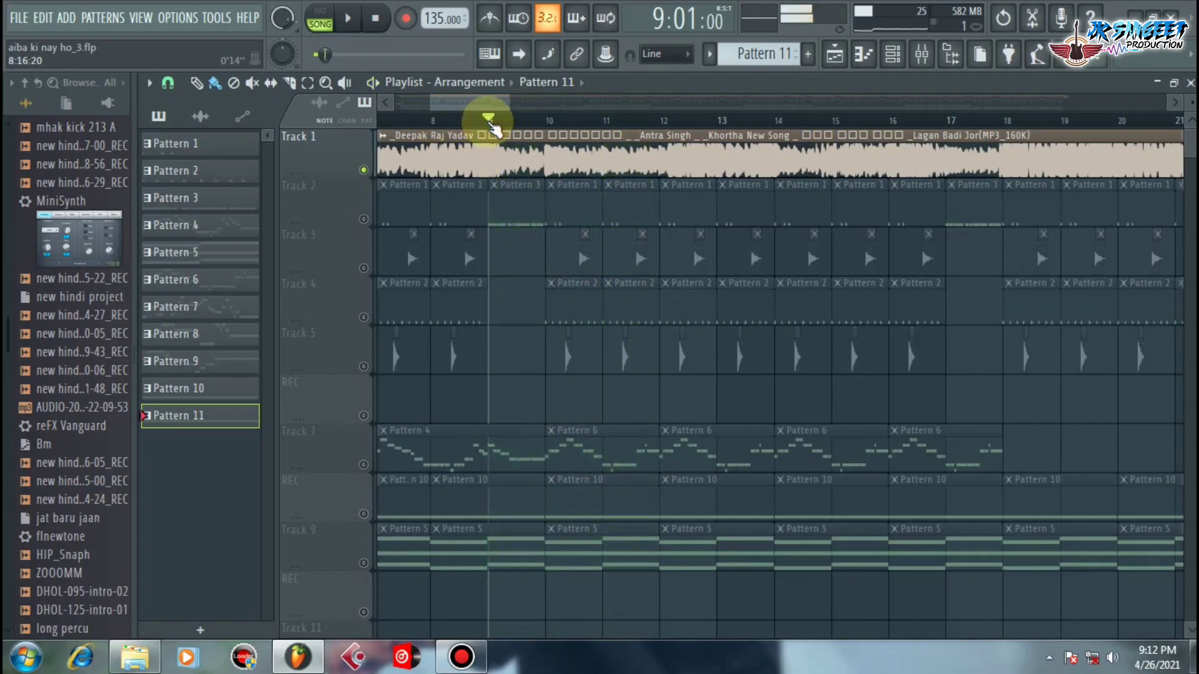
Unsolo Track 1 so that only it is muted and all other tracks are enabled, and return the playhead to bar 1
scroll(493, 121, "down", 3)
left_click_drag(425, 103, 402, 106)
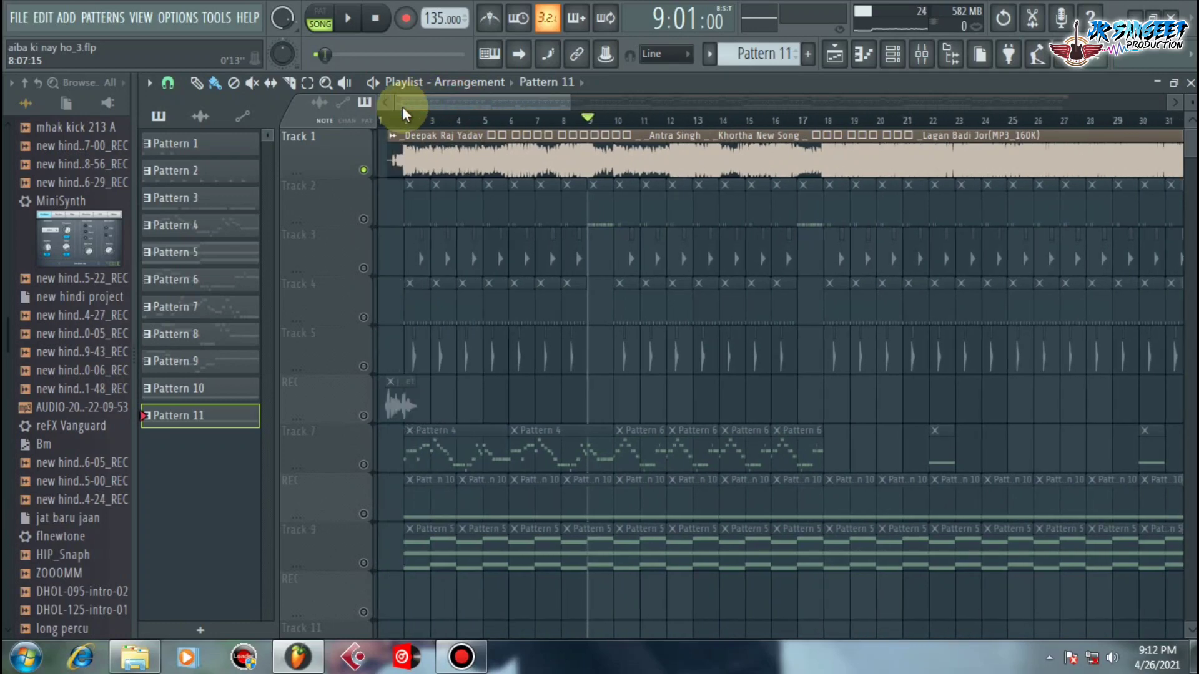
left_click(363, 170)
left_click(363, 168)
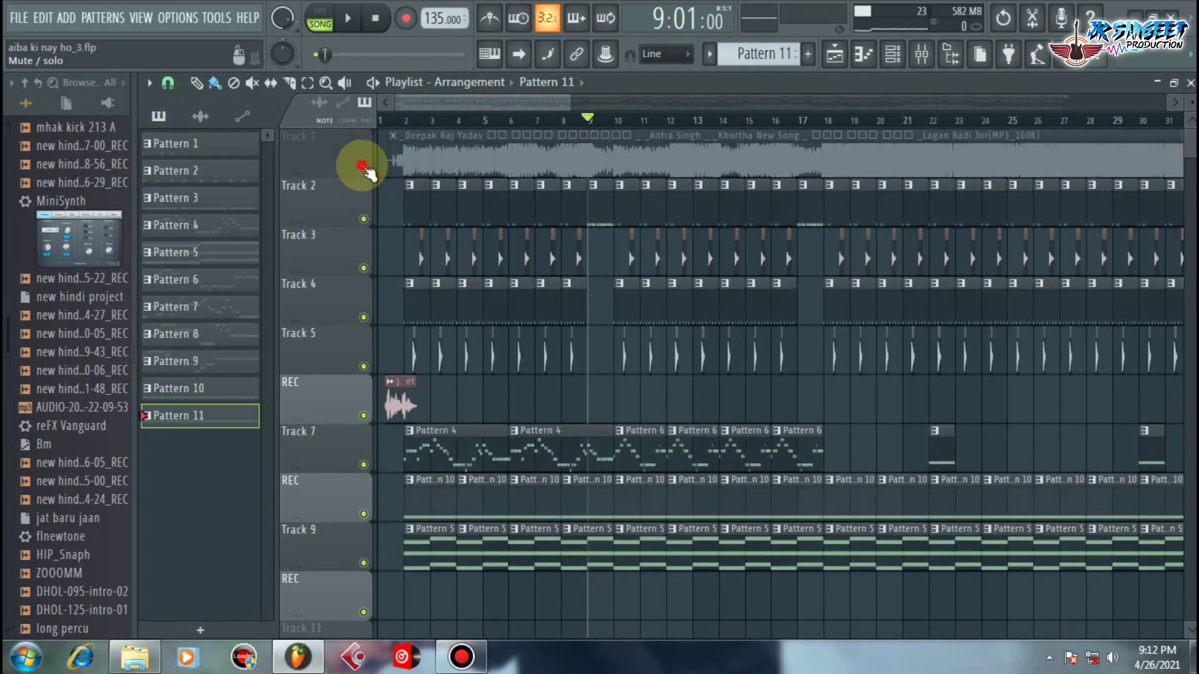
scroll(405, 125, "up", 5)
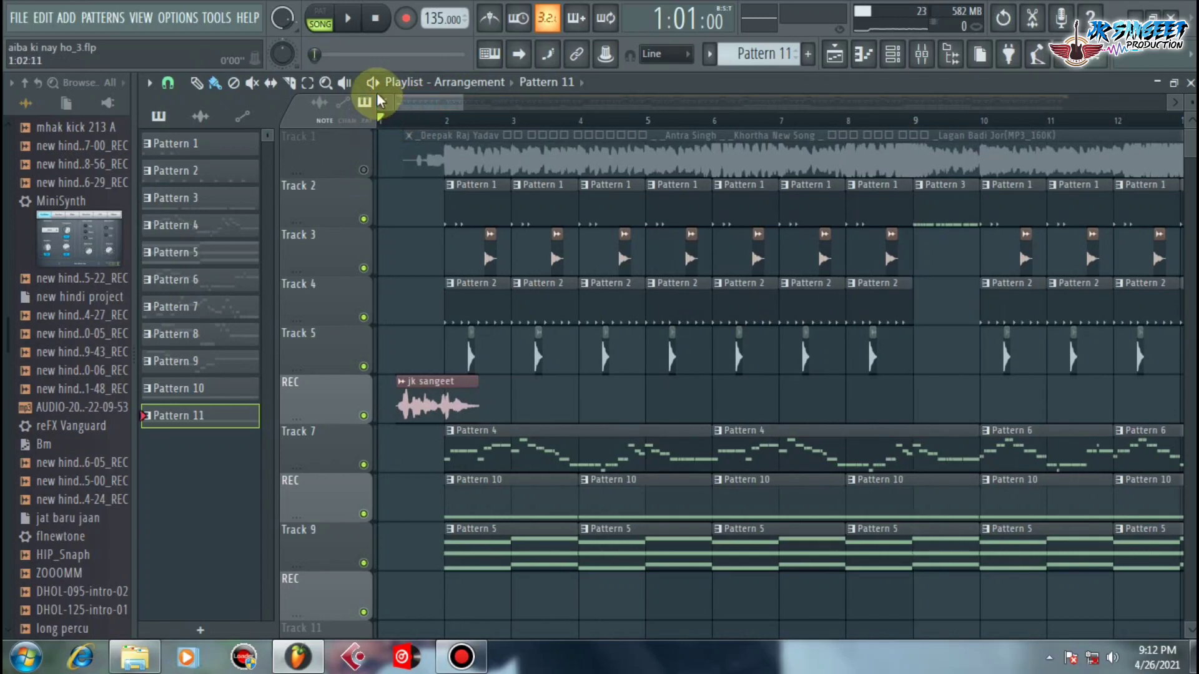
Set the playlist's grid snap to Step and collapse the browser to give the playlist more width
left_click(167, 82)
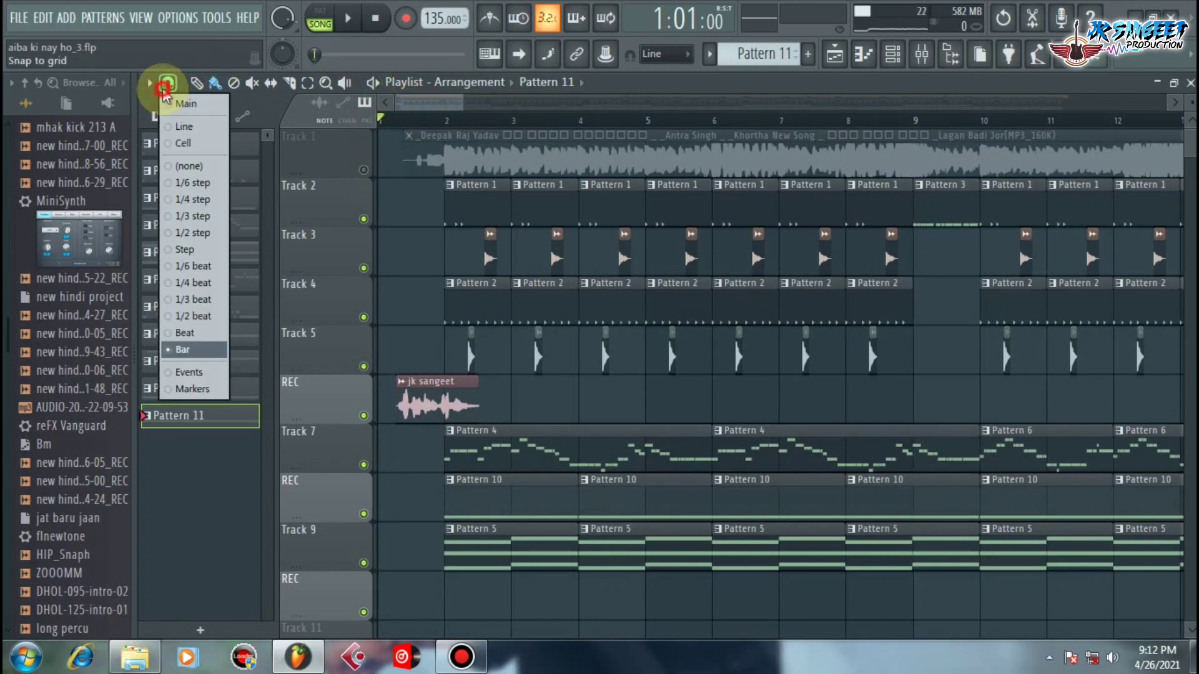
left_click(188, 254)
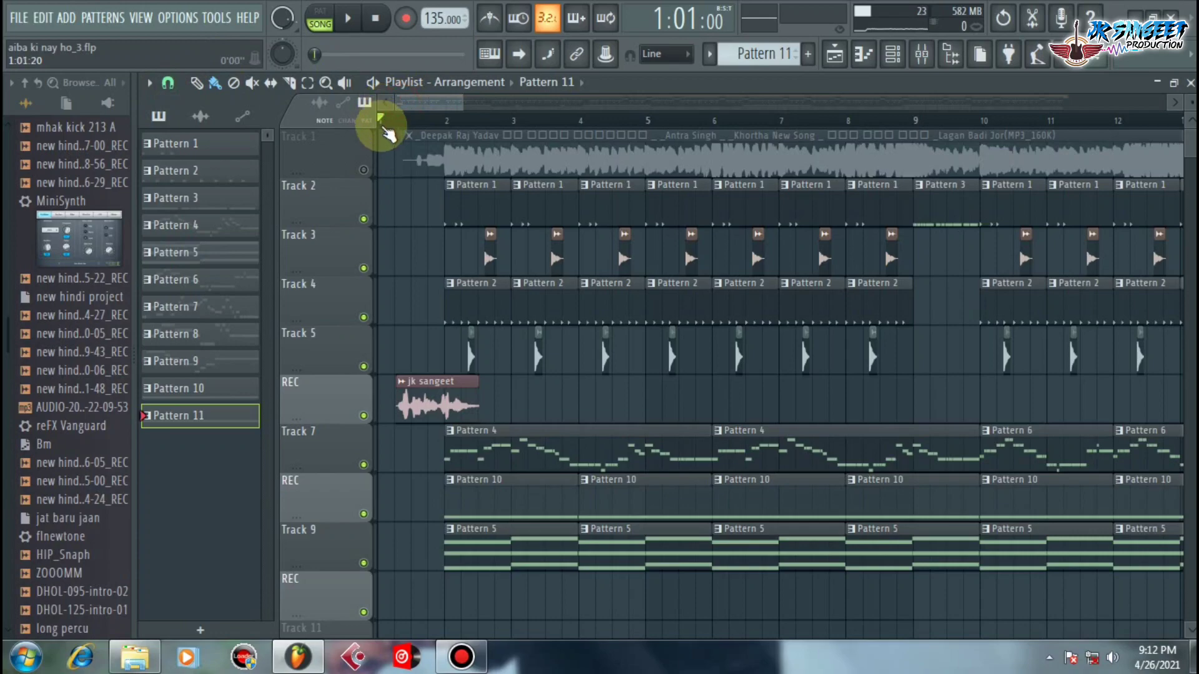
scroll(385, 128, "down", 8)
scroll(389, 133, "down", 4)
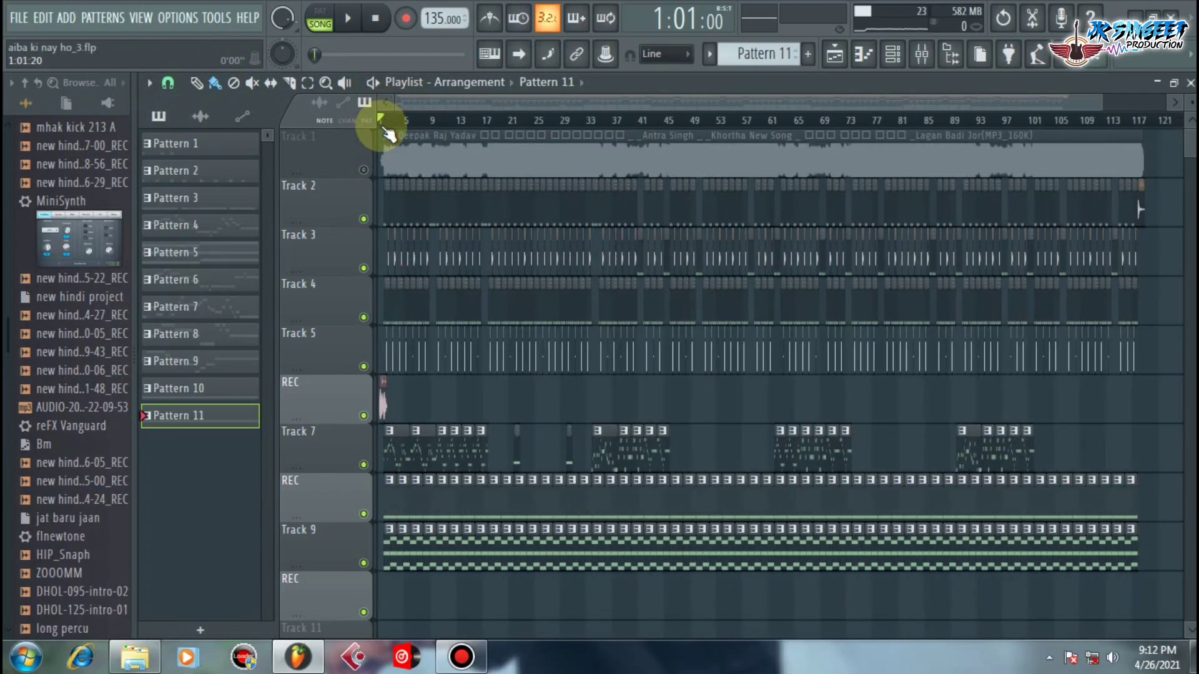
scroll(373, 159, "down", 1)
scroll(374, 159, "up", 1)
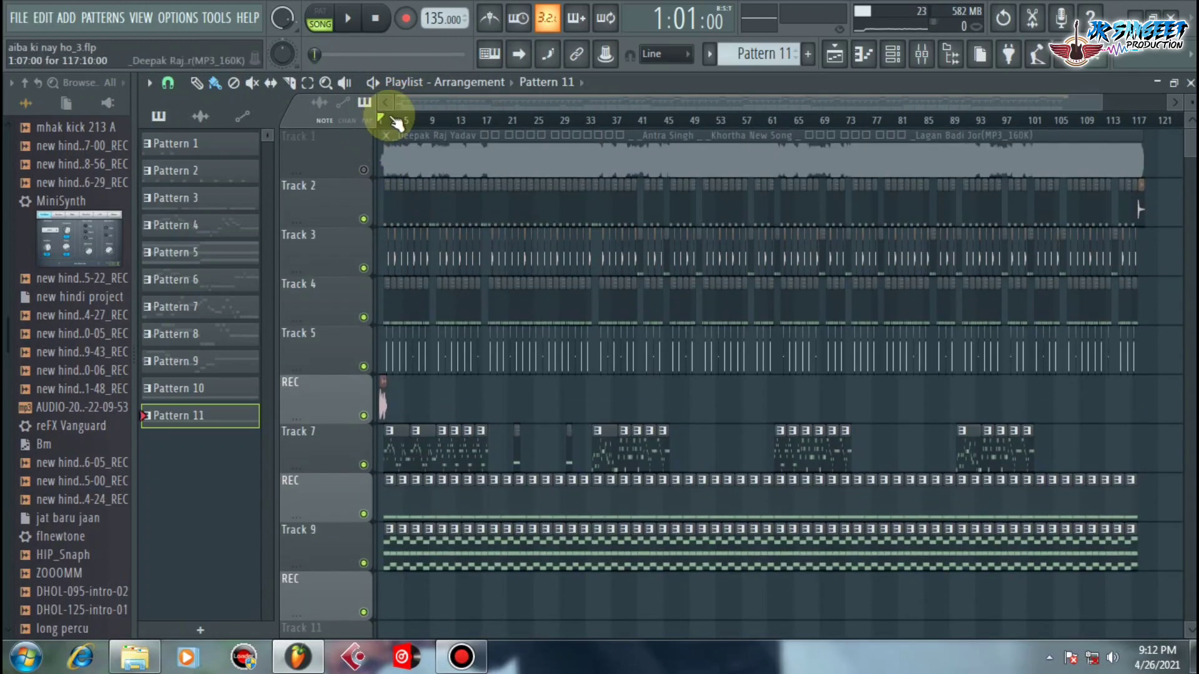
scroll(399, 115, "up", 6)
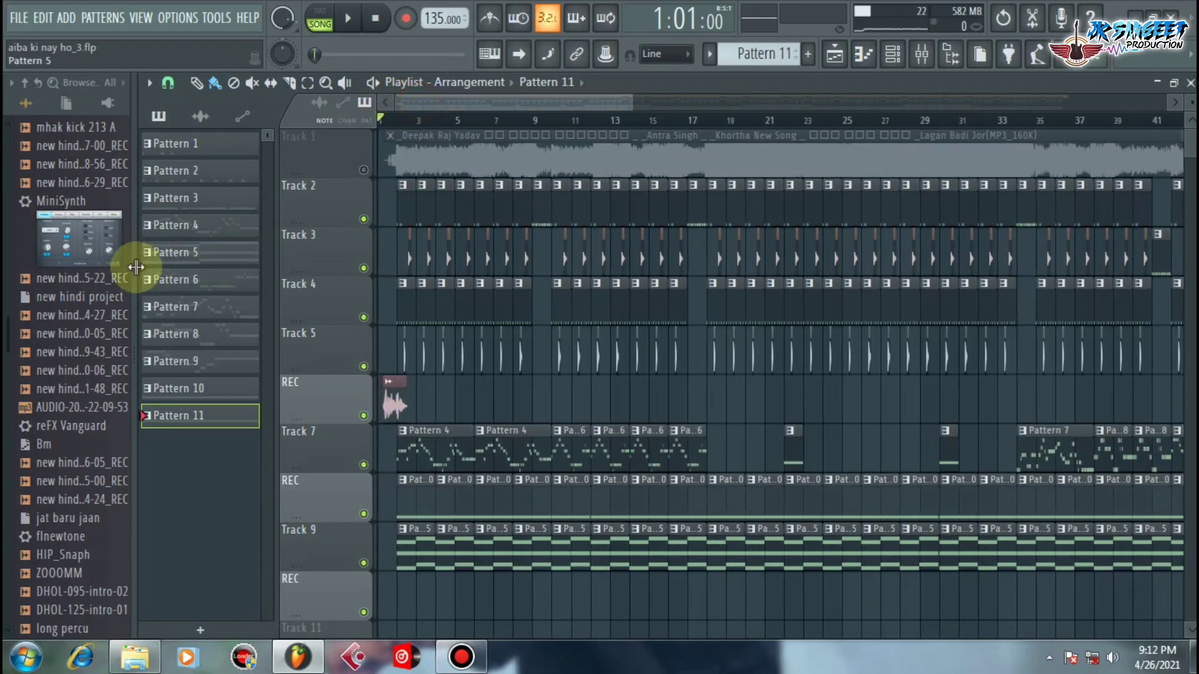
left_click_drag(133, 267, 21, 244)
Audition the programmed arrangement from bar 1 with the original song audio on Track 1 muted
scroll(315, 121, "down", 3)
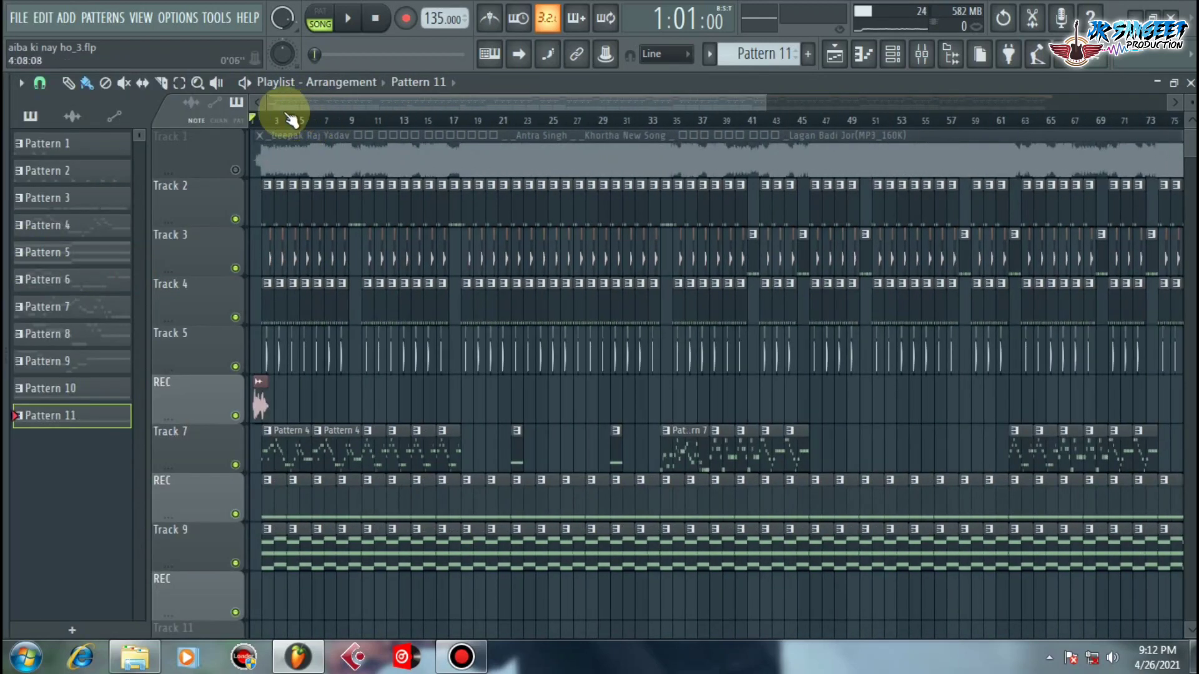
scroll(260, 118, "up", 3)
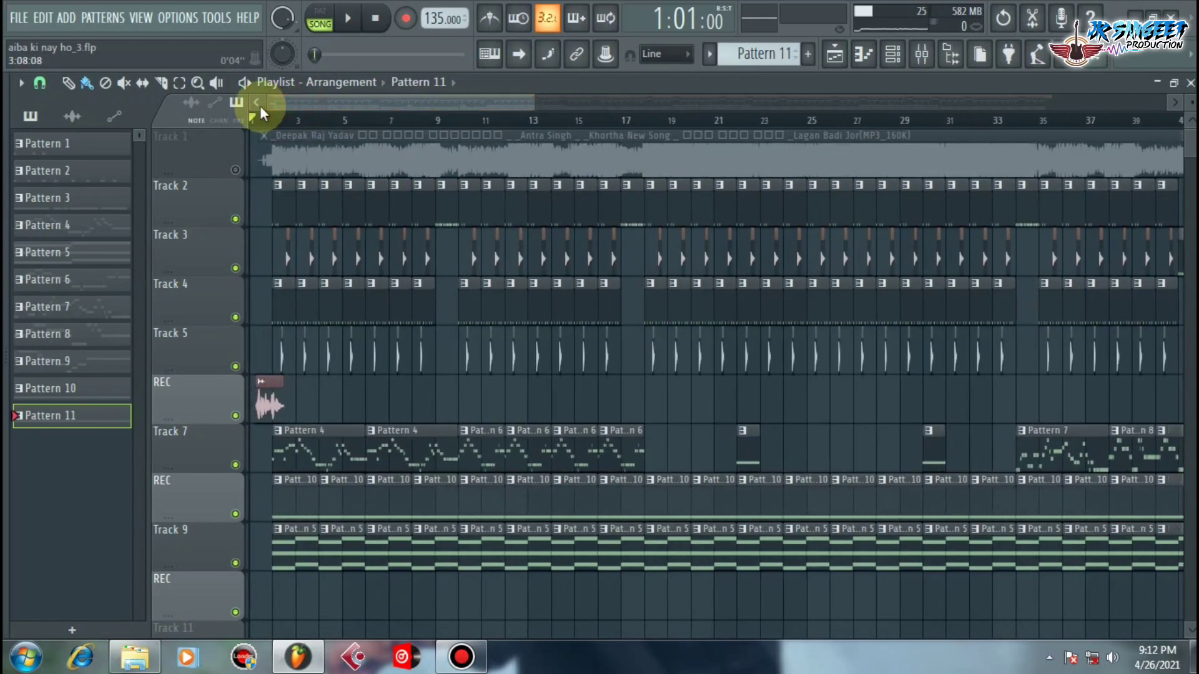
key("space")
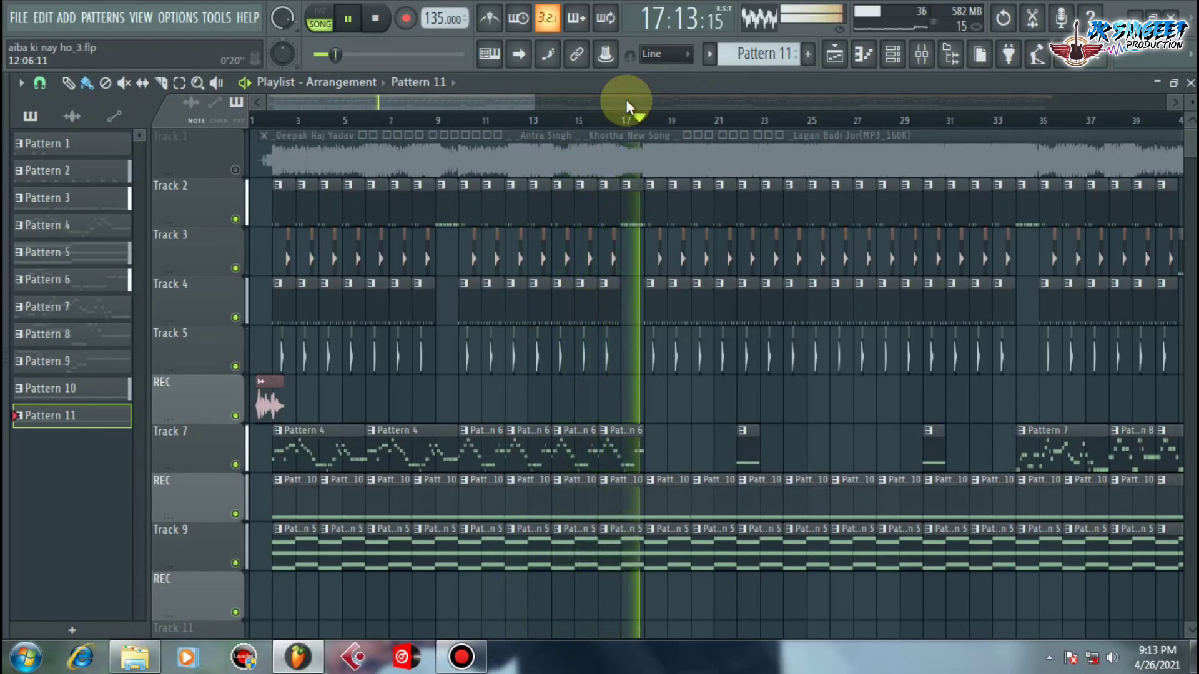
key("space")
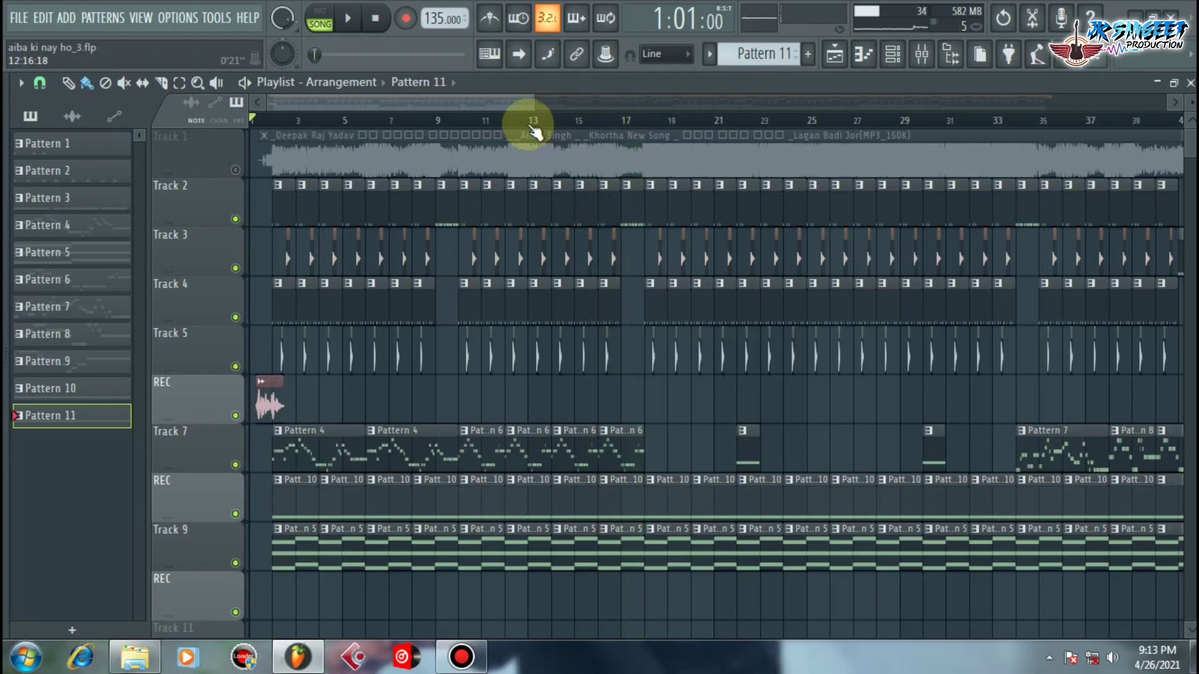
Move the playlist playhead to 10:02:00, near the start of bar 10
scroll(533, 131, "down", 2)
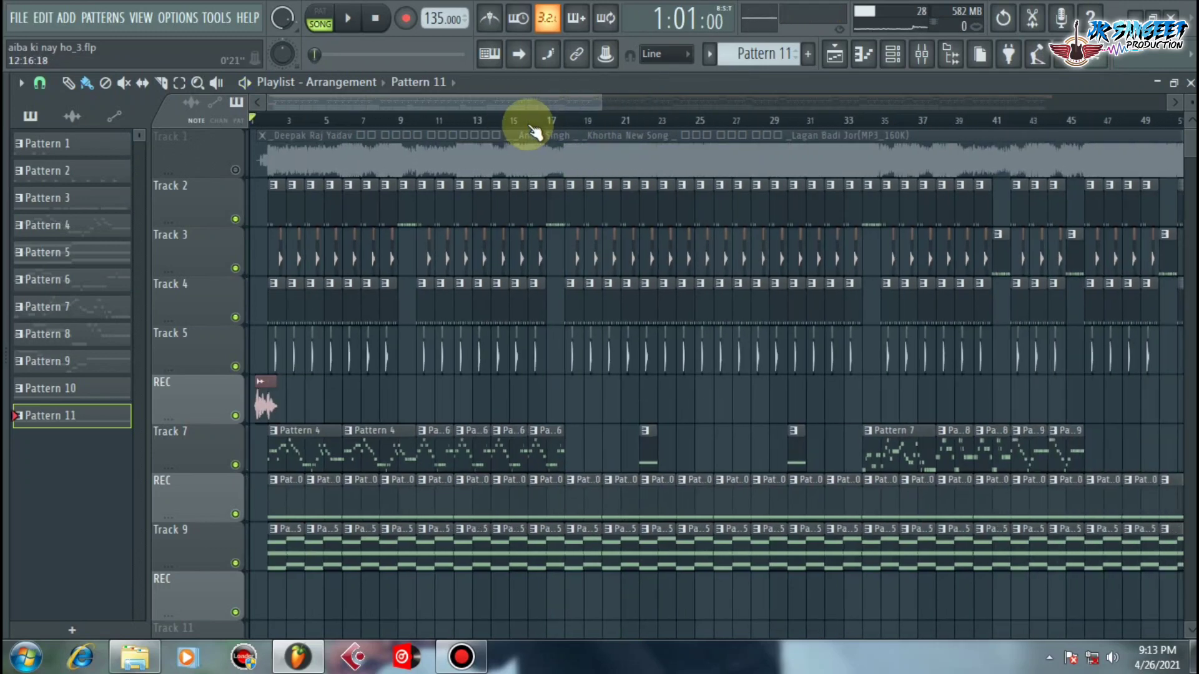
scroll(533, 131, "up", 3)
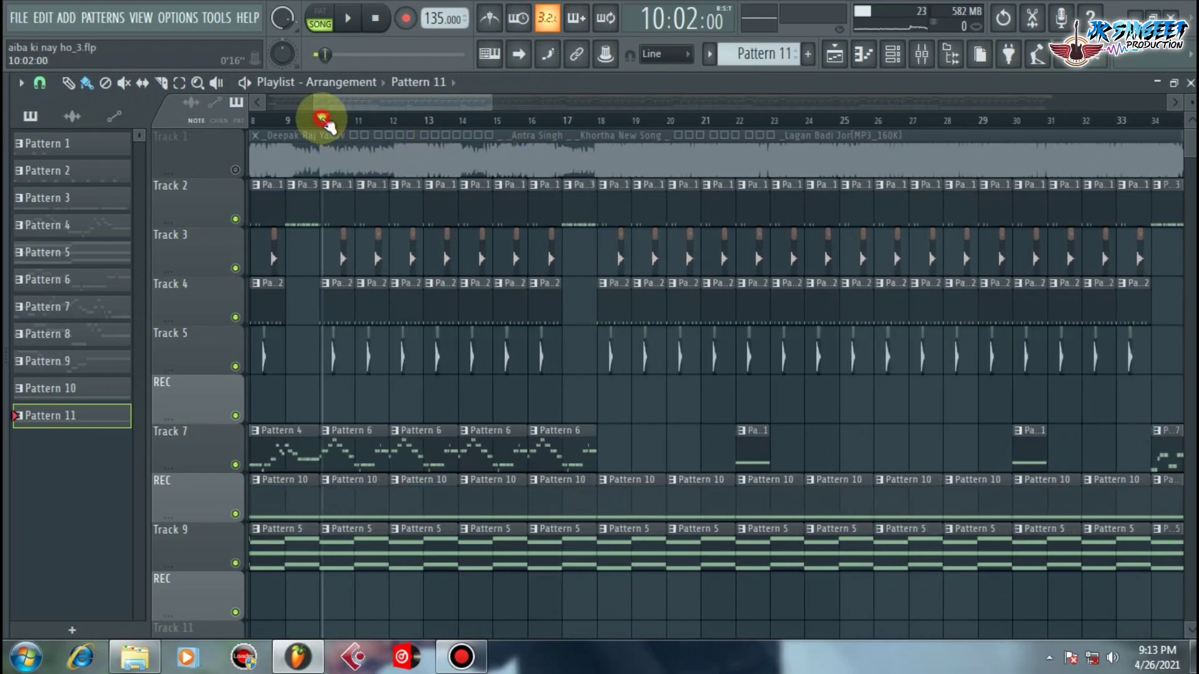
left_click_drag(325, 125, 343, 112)
Show the channel rack for Pattern 1 and audition that pattern's kick steps on their own
left_click(896, 60)
scroll(758, 53, "down", 10)
scroll(811, 279, "up", 10)
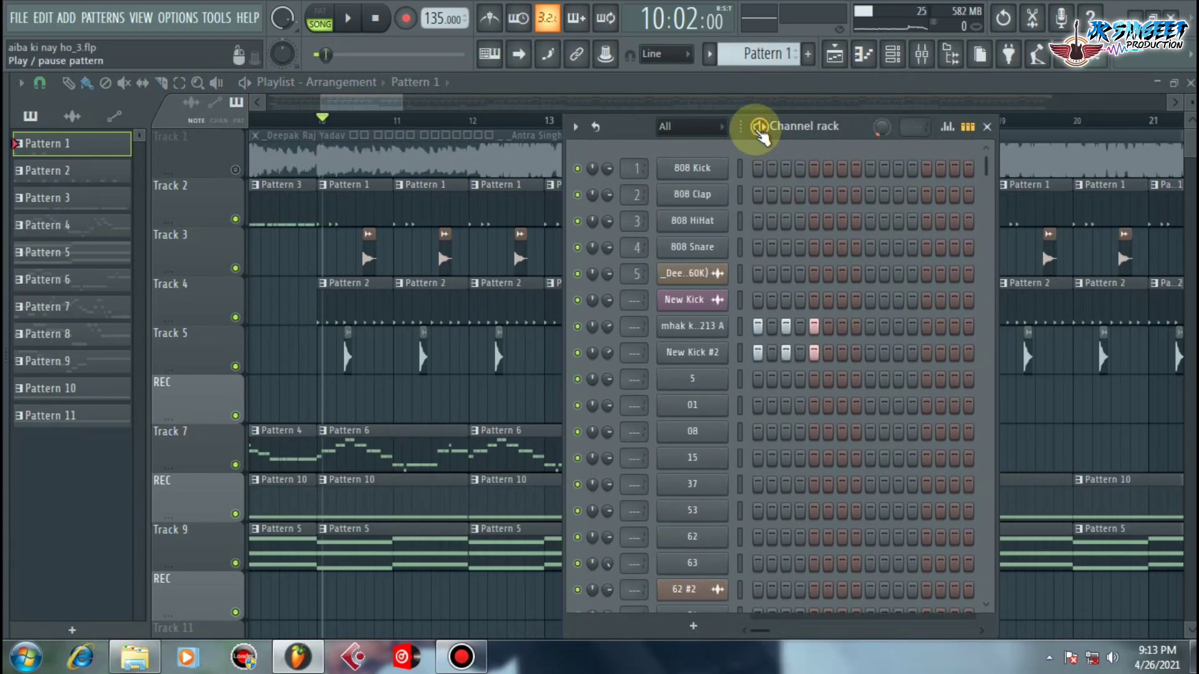
left_click(760, 127)
scroll(816, 275, "down", 5)
scroll(816, 275, "up", 5)
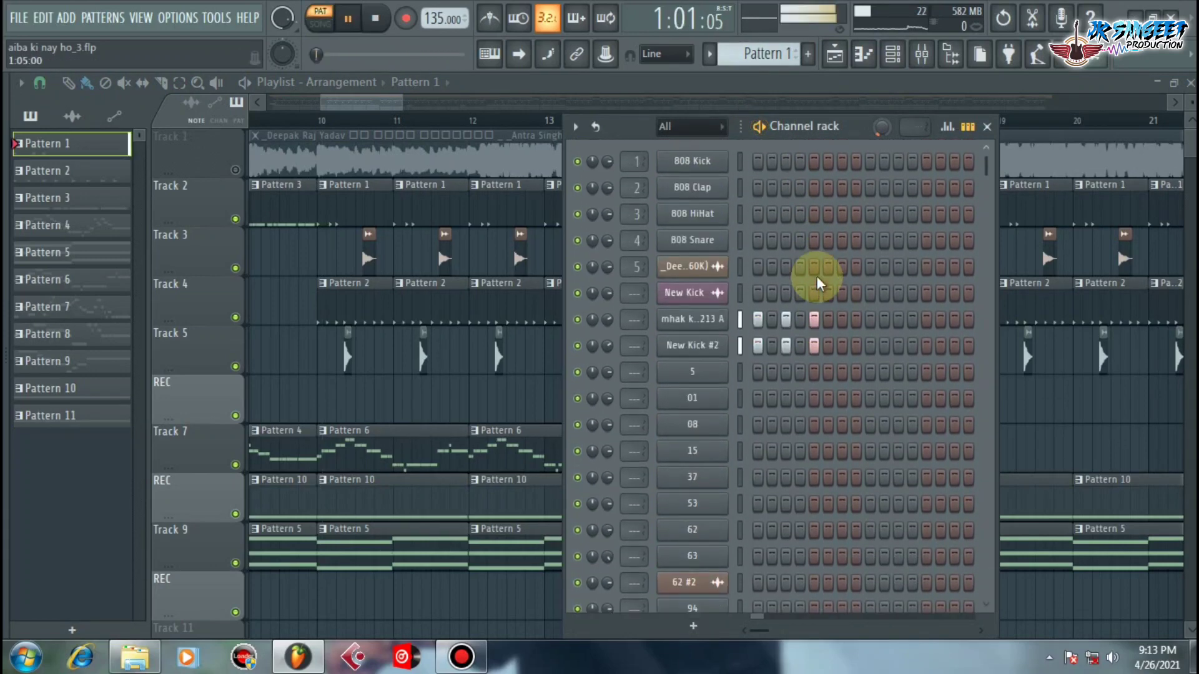
Open the mhak kick 213 A channel in the piano roll, stop playback and examine its Pattern 1 notes
right_click(707, 326)
left_click(757, 326)
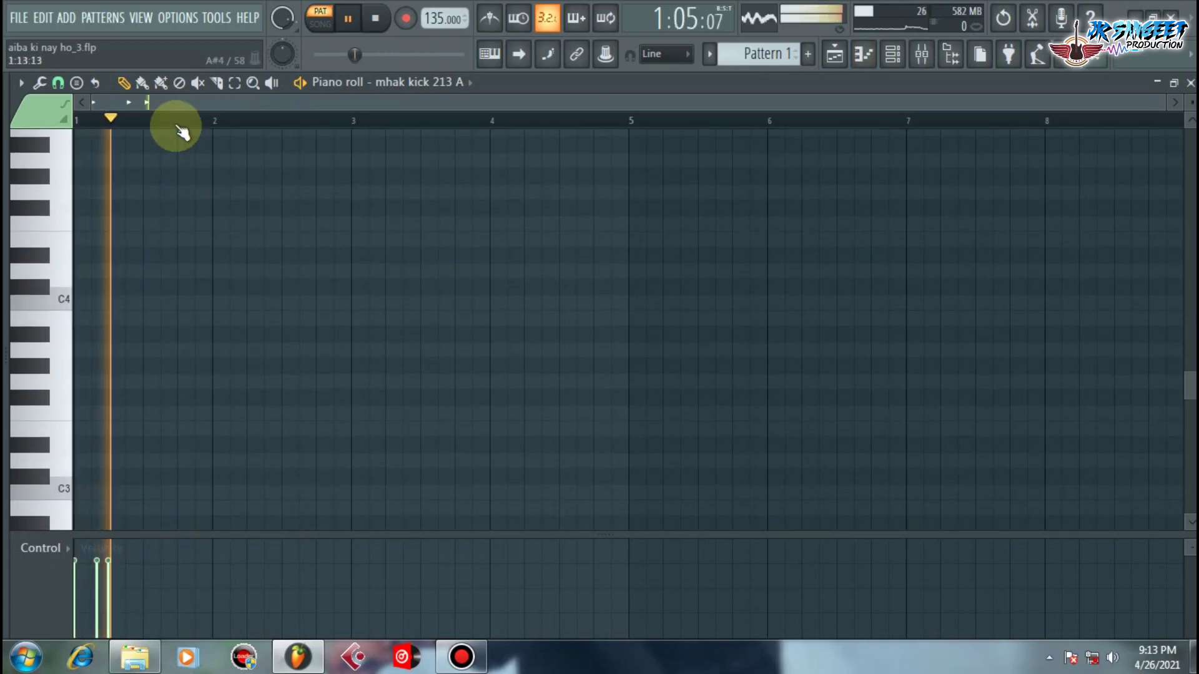
key("space")
scroll(160, 125, "up", 3, "ctrl")
scroll(176, 184, "down", 3)
scroll(200, 150, "up", 3)
scroll(88, 115, "up", 3, "ctrl")
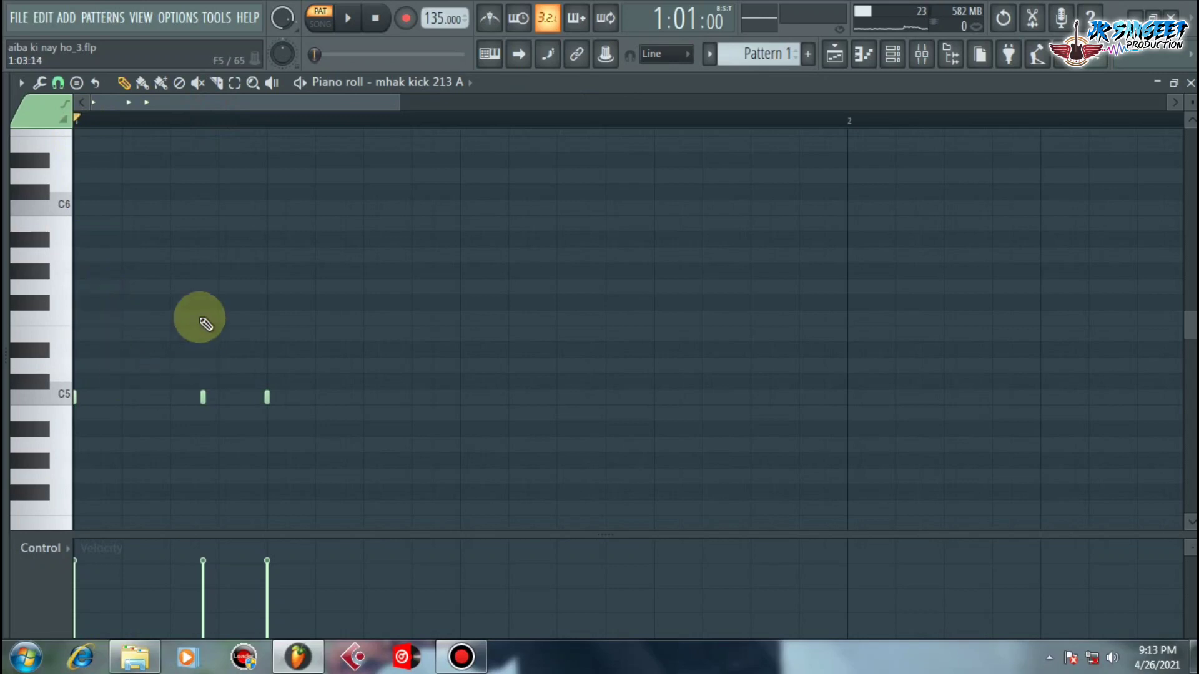
Bring back the channel rack, switch to Pattern 2 and audition its percussion steps
left_click(892, 55)
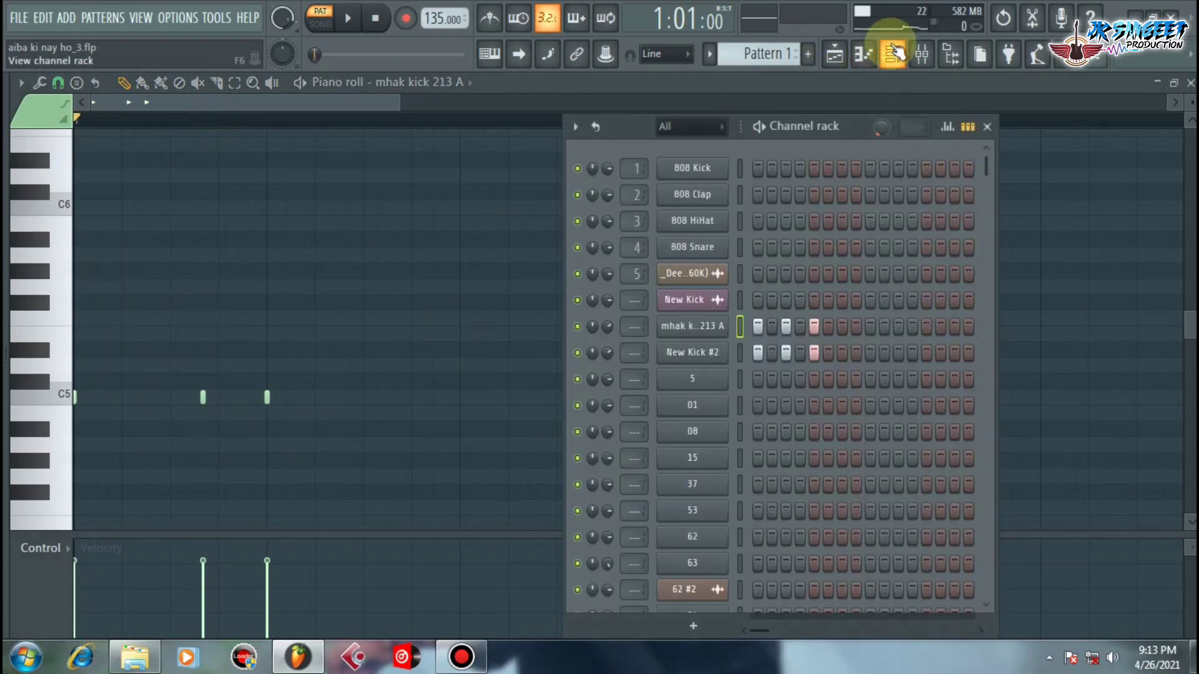
scroll(770, 54, "down", 1)
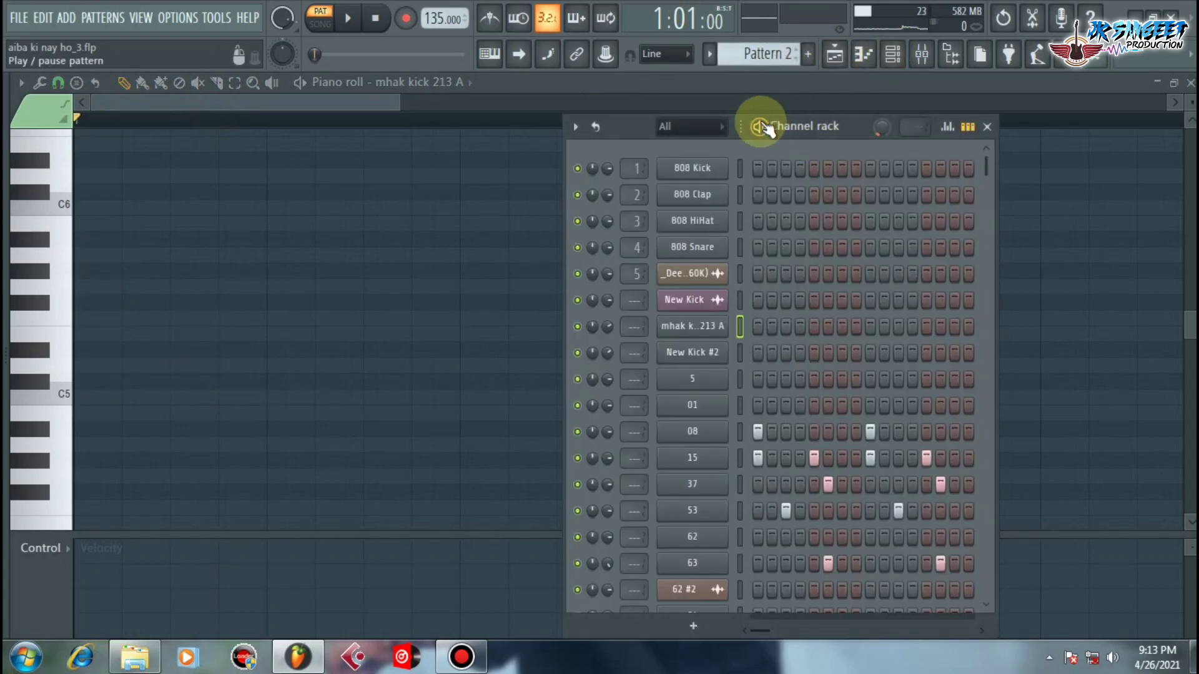
key("space")
left_click_drag(851, 124, 857, 86)
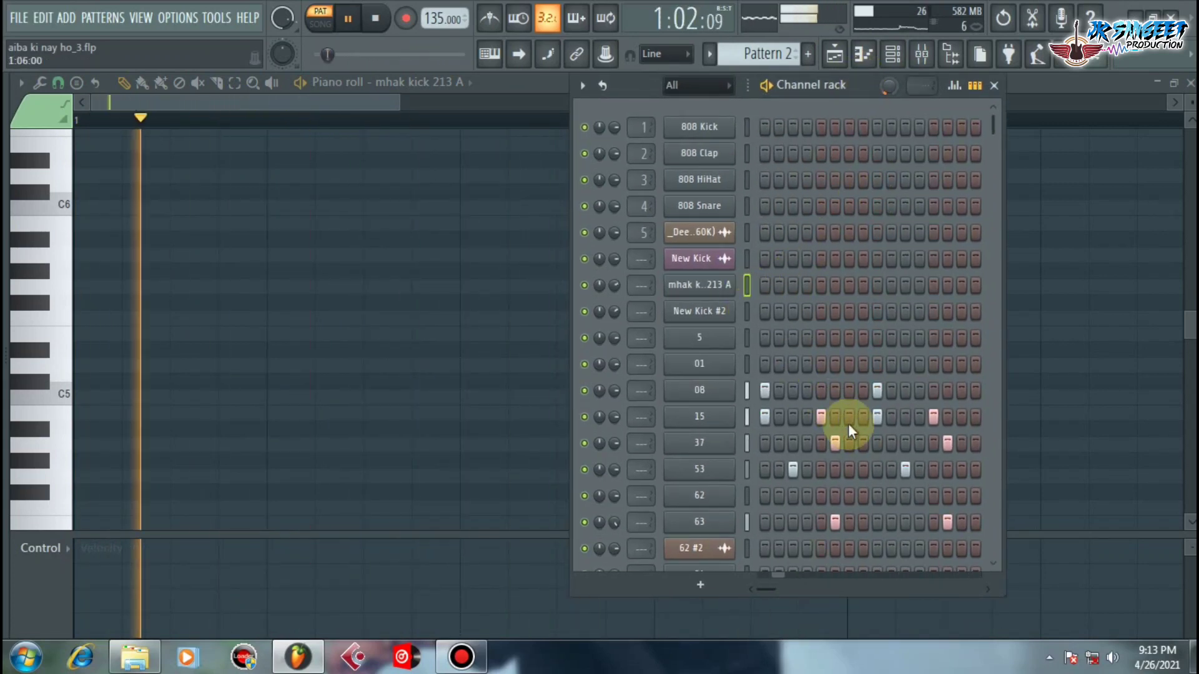
key("space")
Audition Pattern 3 with its Perc 11(1) part in the channel rack and switch to Pattern 4
scroll(771, 54, "down", 1)
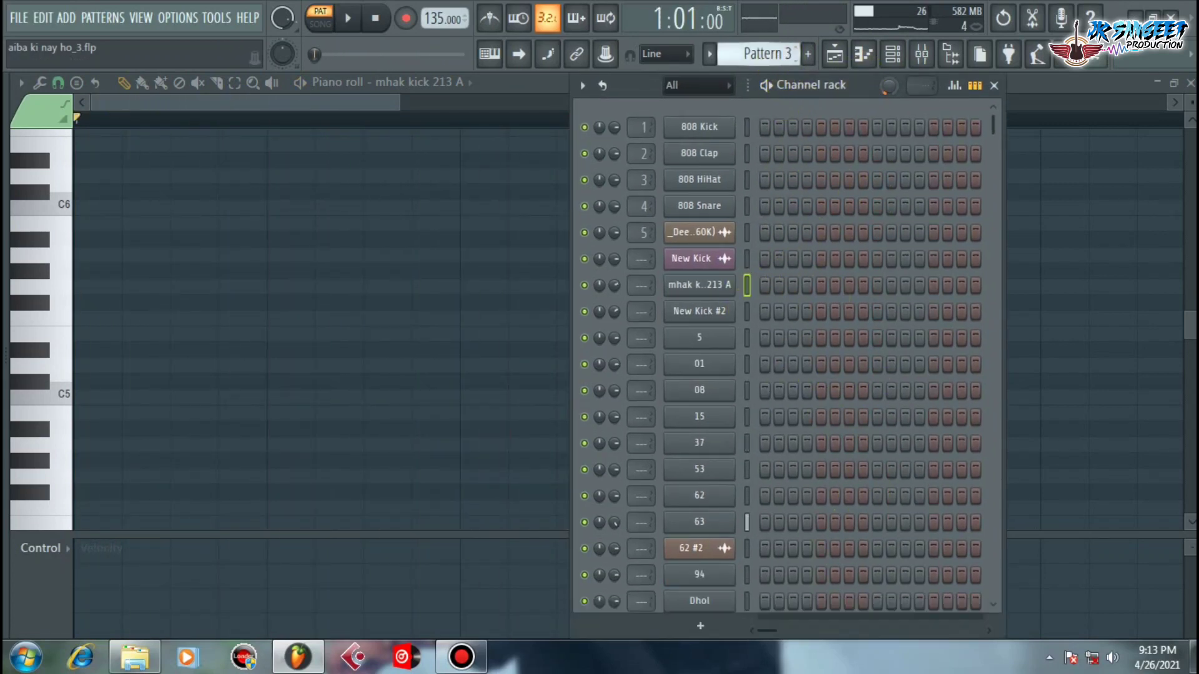
scroll(826, 322, "down", 7)
scroll(811, 320, "up", 2)
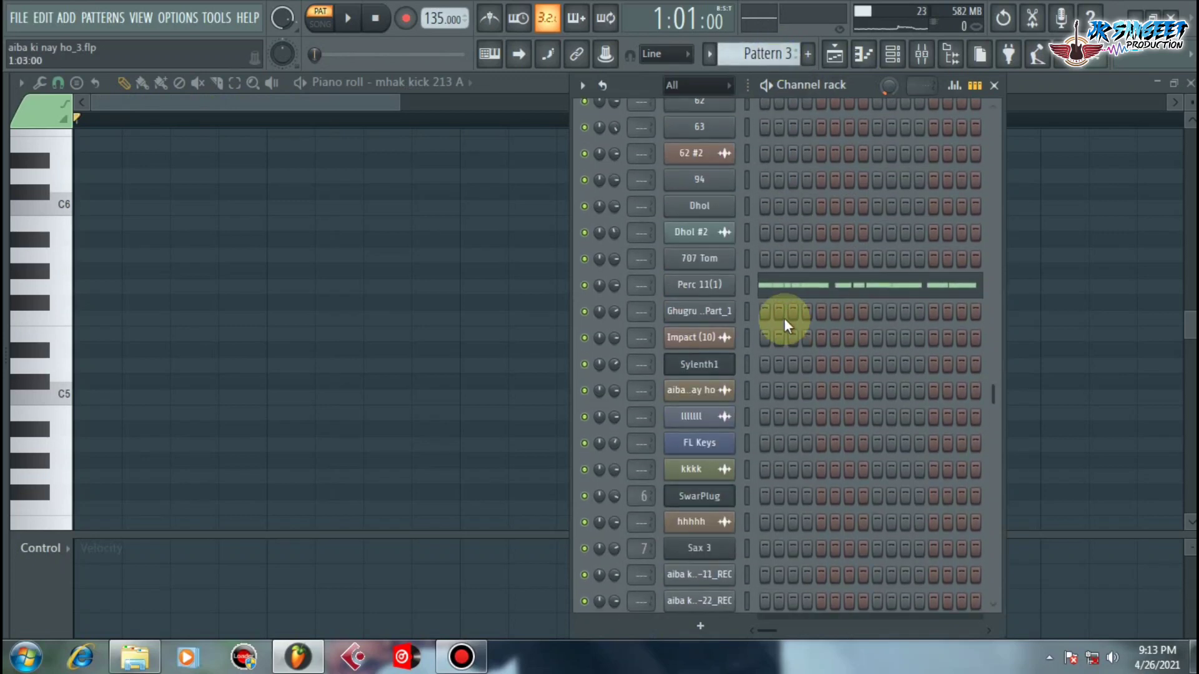
key("space")
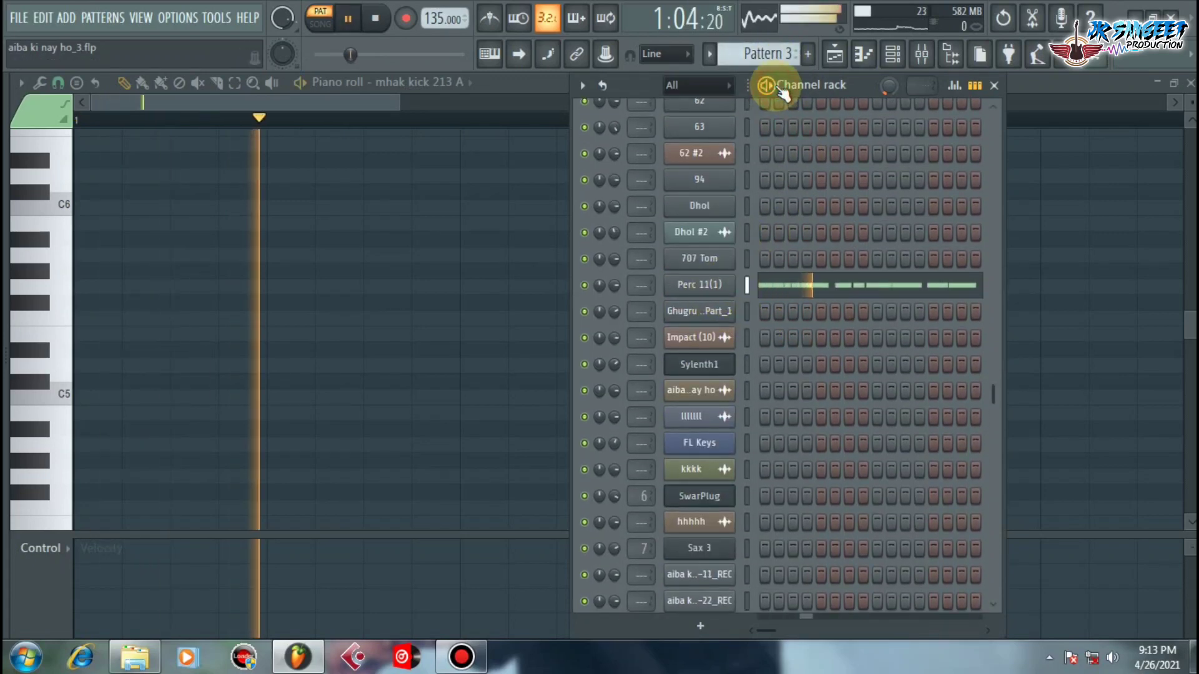
scroll(817, 362, "up", 1)
key("space")
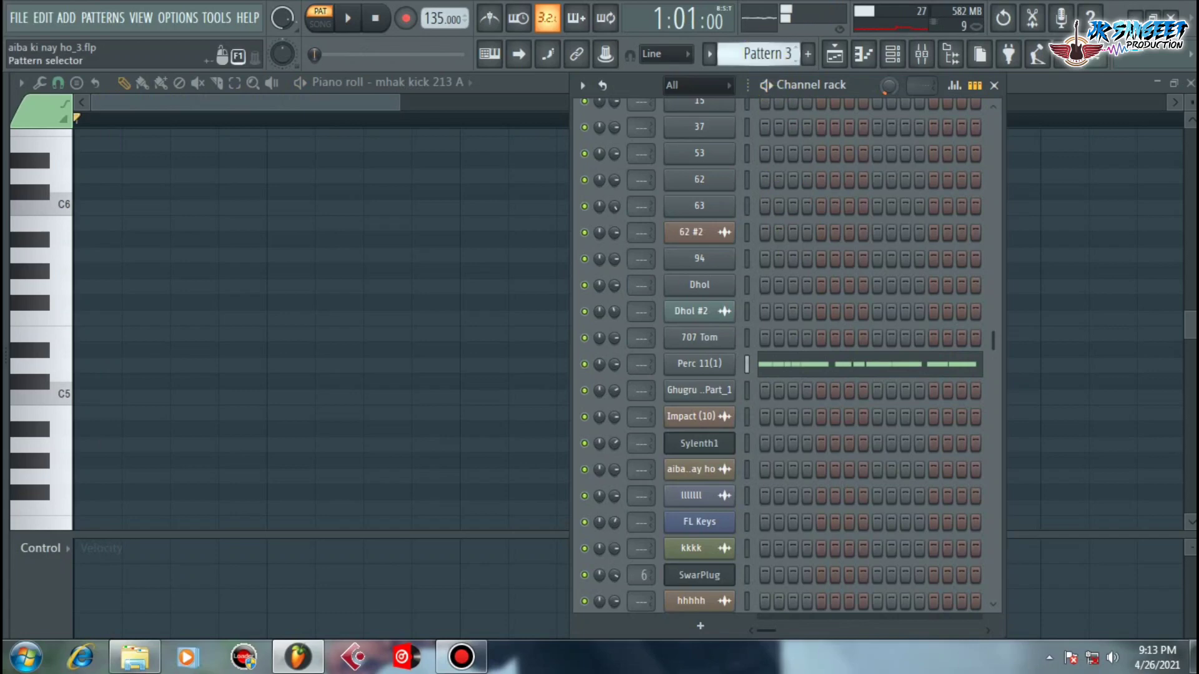
scroll(767, 54, "down", 1)
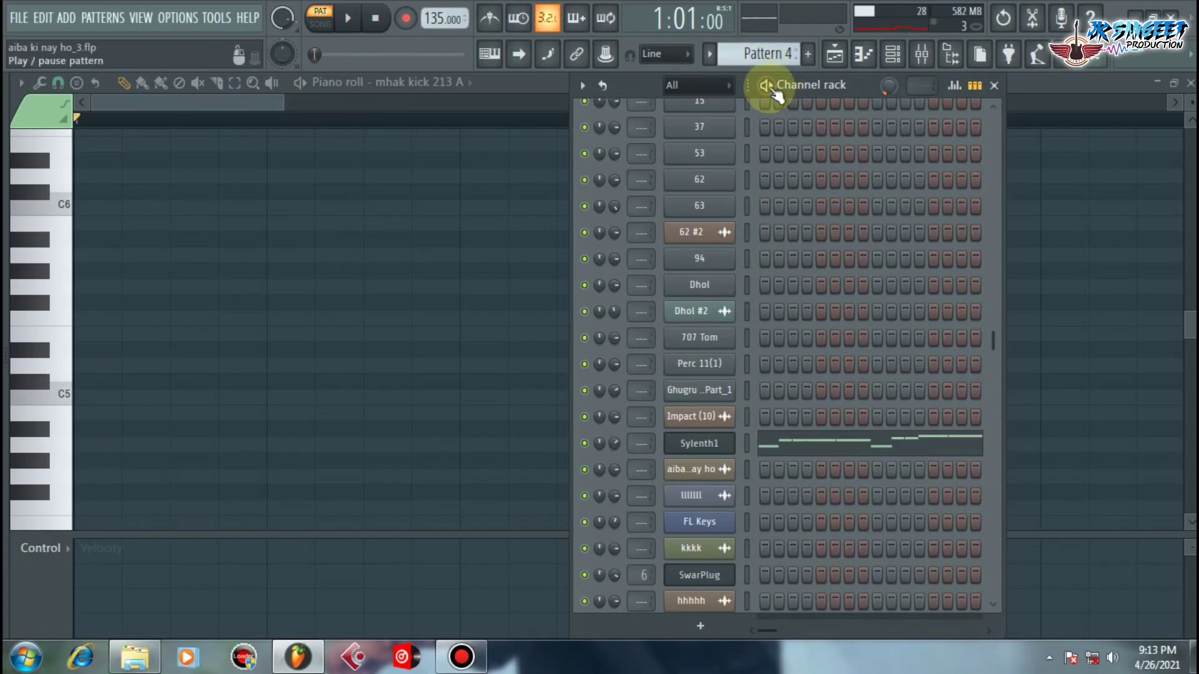
Return to the playlist and leave only Tracks 2, 3, 4 and 5 enabled
left_click(834, 54)
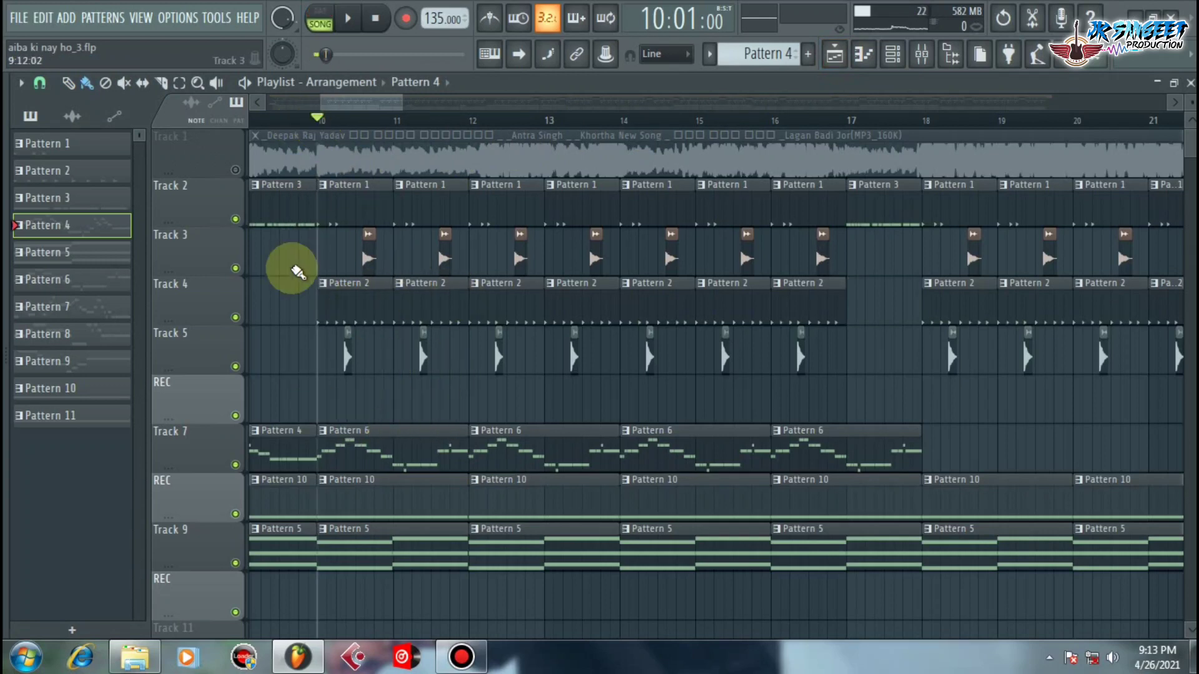
left_click(234, 219, "ctrl")
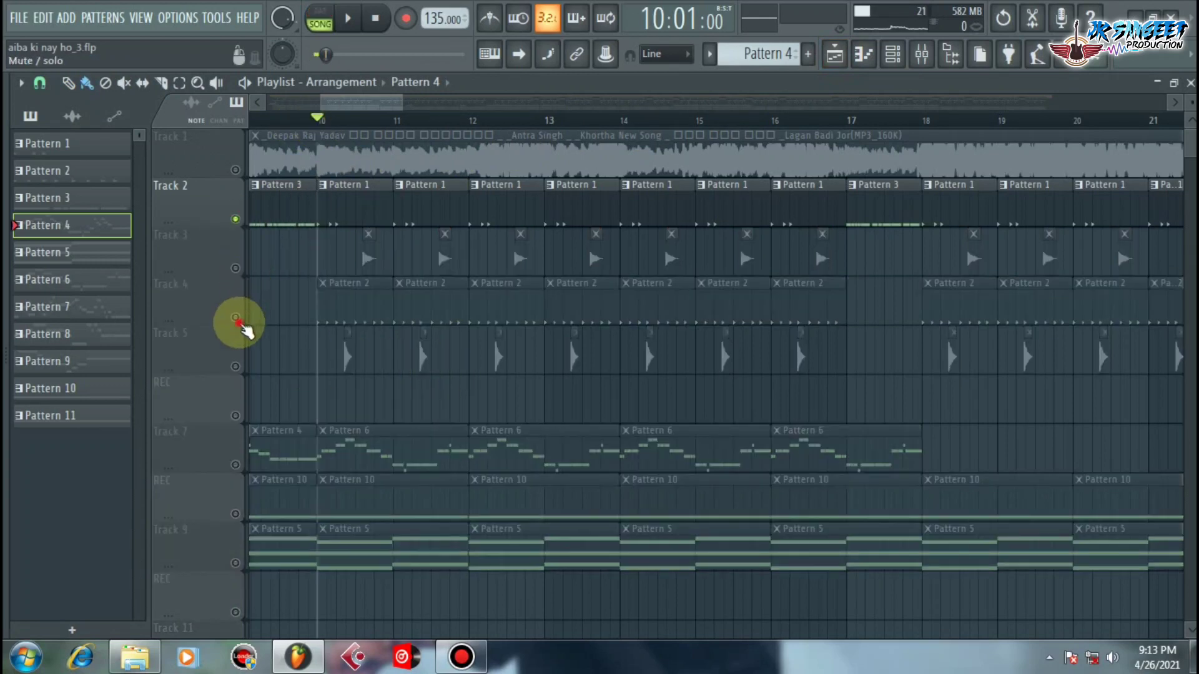
left_click(237, 319)
left_click(235, 366)
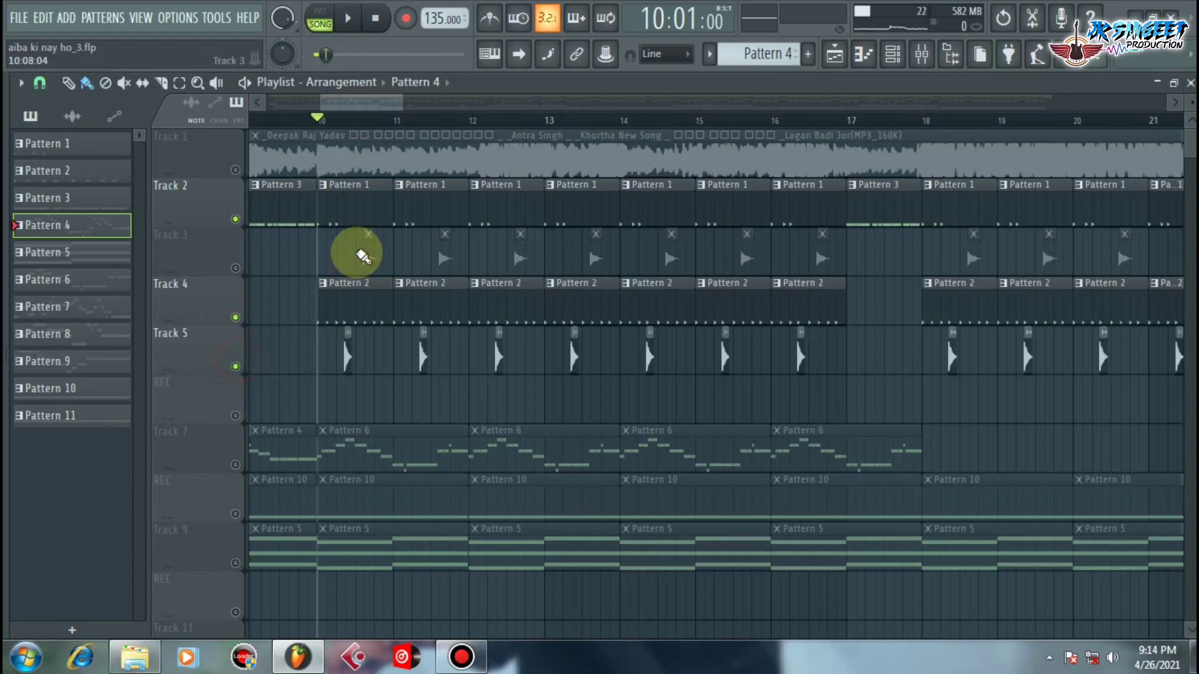
left_click(235, 268)
Inspect the sample settings of the 62 #2 clip on Track 3 and the Dhol #2 clip on Track 5, closing each window
double_click(369, 258)
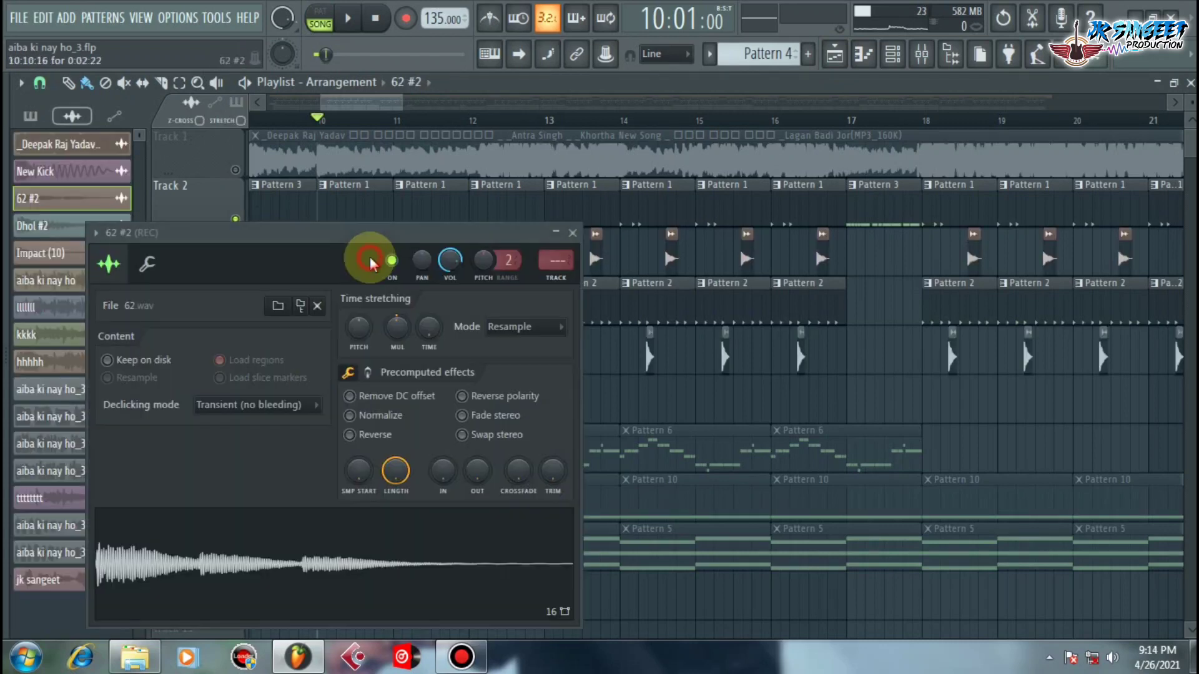
left_click(573, 233)
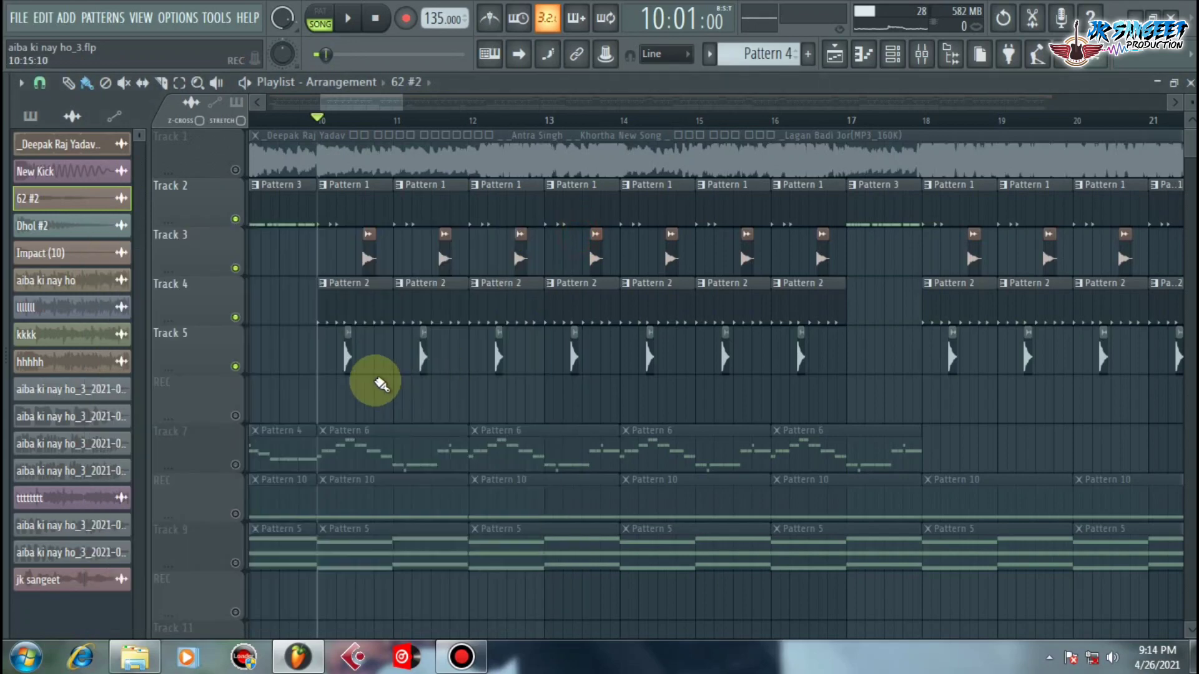
double_click(345, 361)
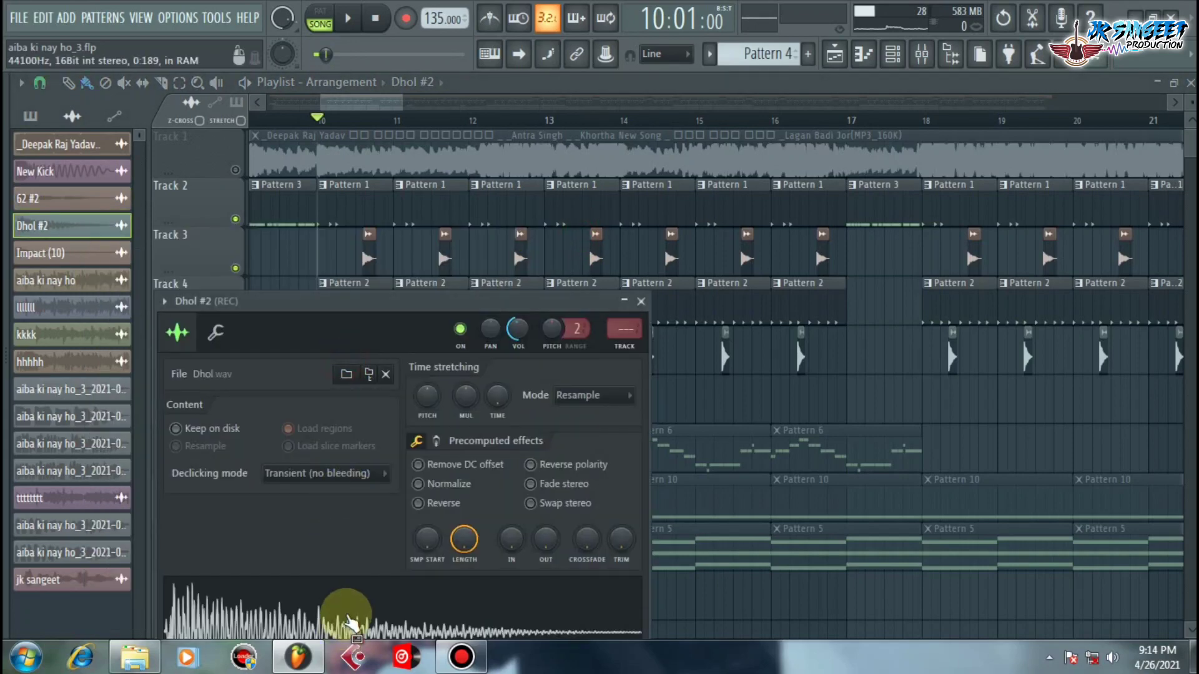
left_click(652, 311)
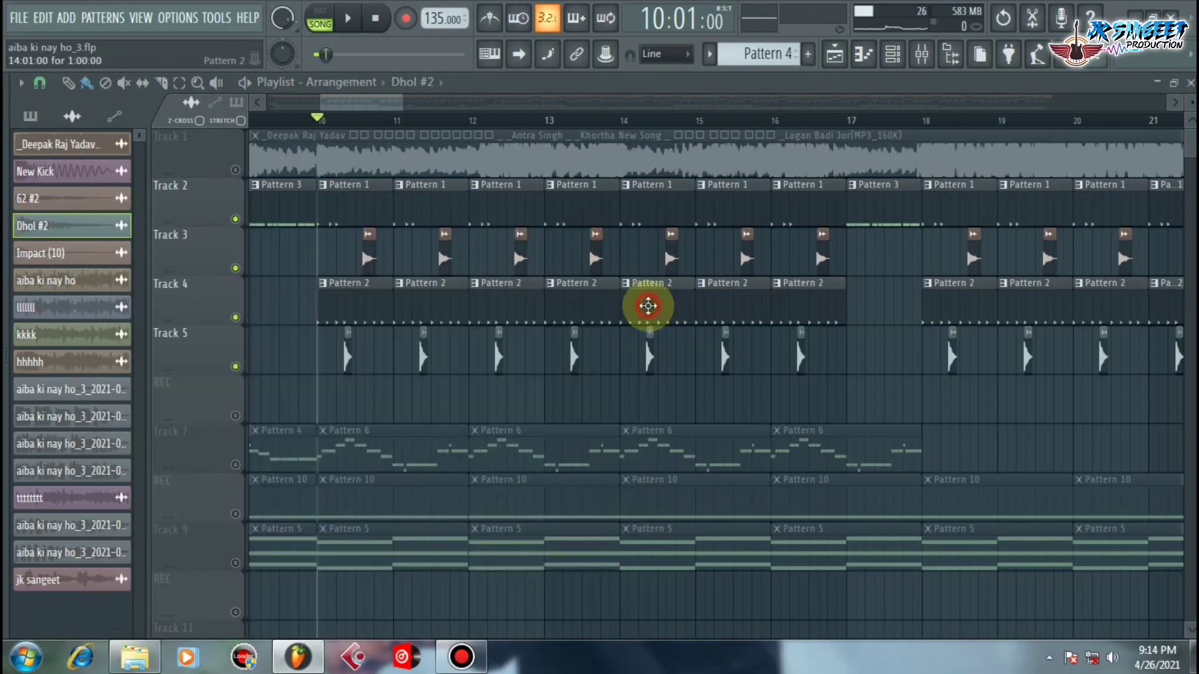
Audition the isolated rhythm on Tracks 2 to 5 from bar 10
key("space")
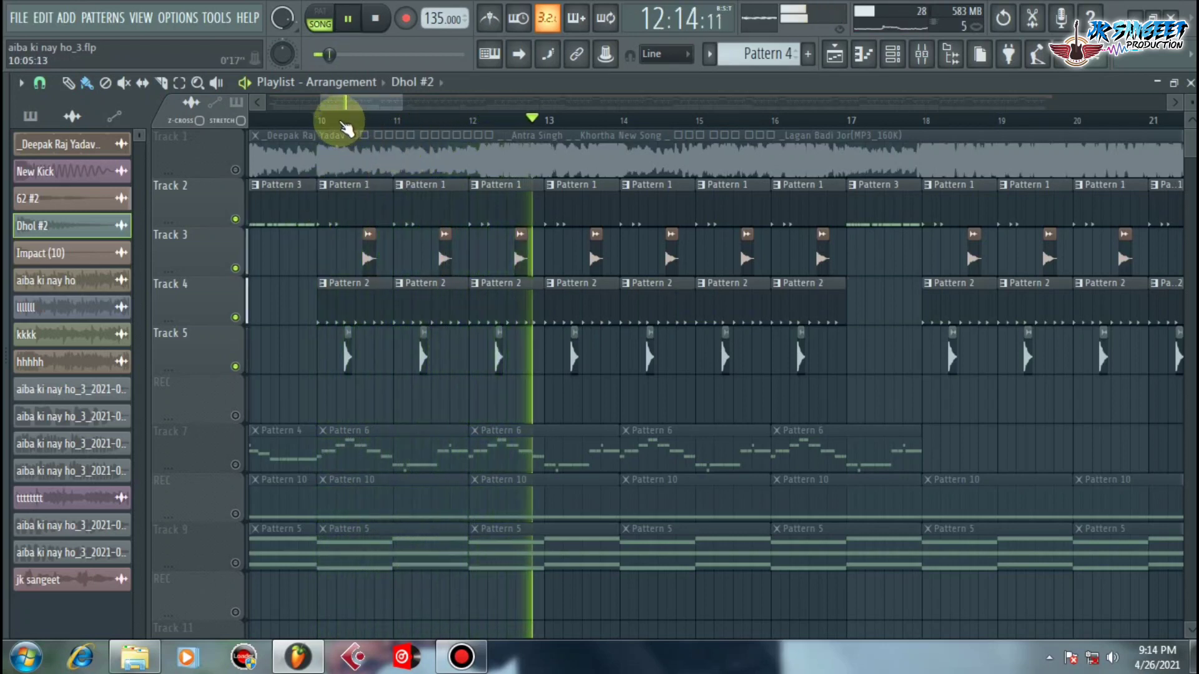
key("space")
Re-enable all playlist tracks except Track 1, which stays muted
scroll(347, 129, "down", 2)
scroll(347, 130, "down", 2)
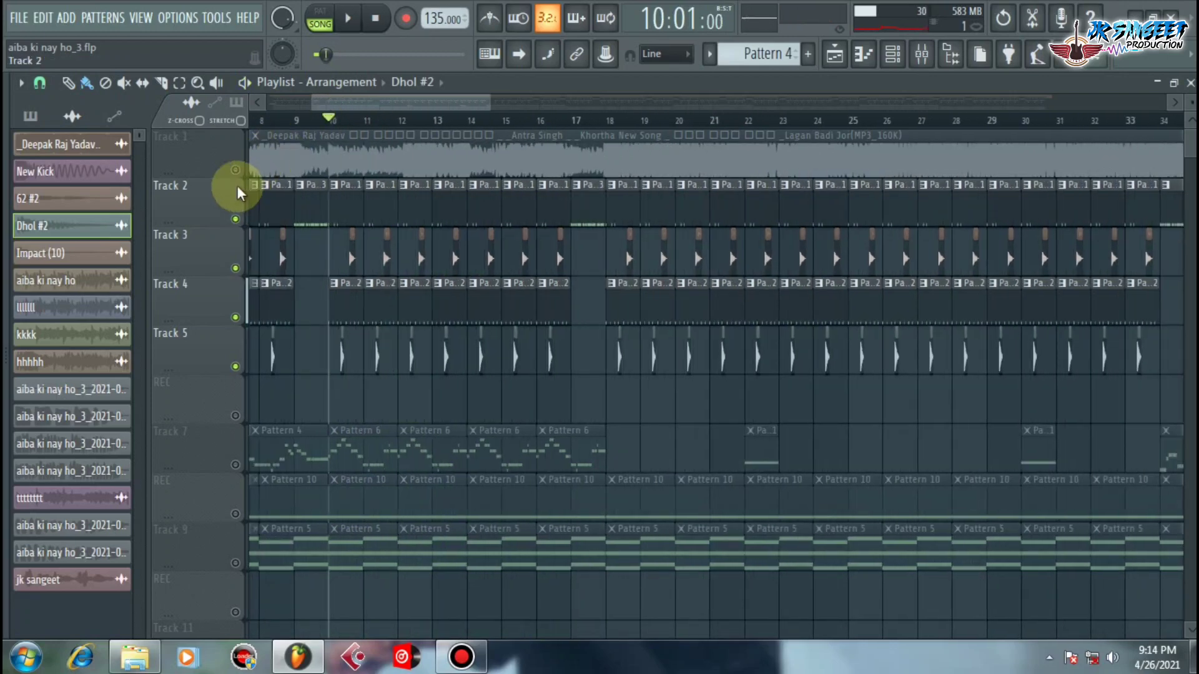
left_click(235, 169)
left_click(236, 169)
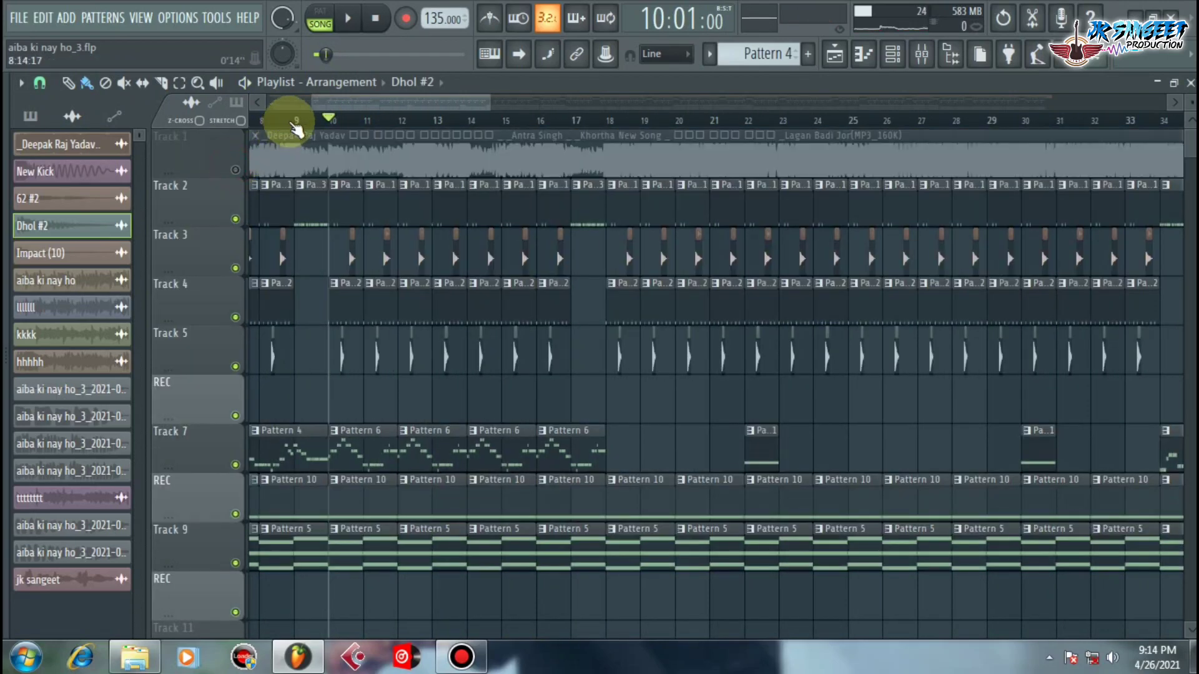
Move the playhead to 33:13:00, just before Pattern 7 begins on Track 7
scroll(293, 125, "down", 2)
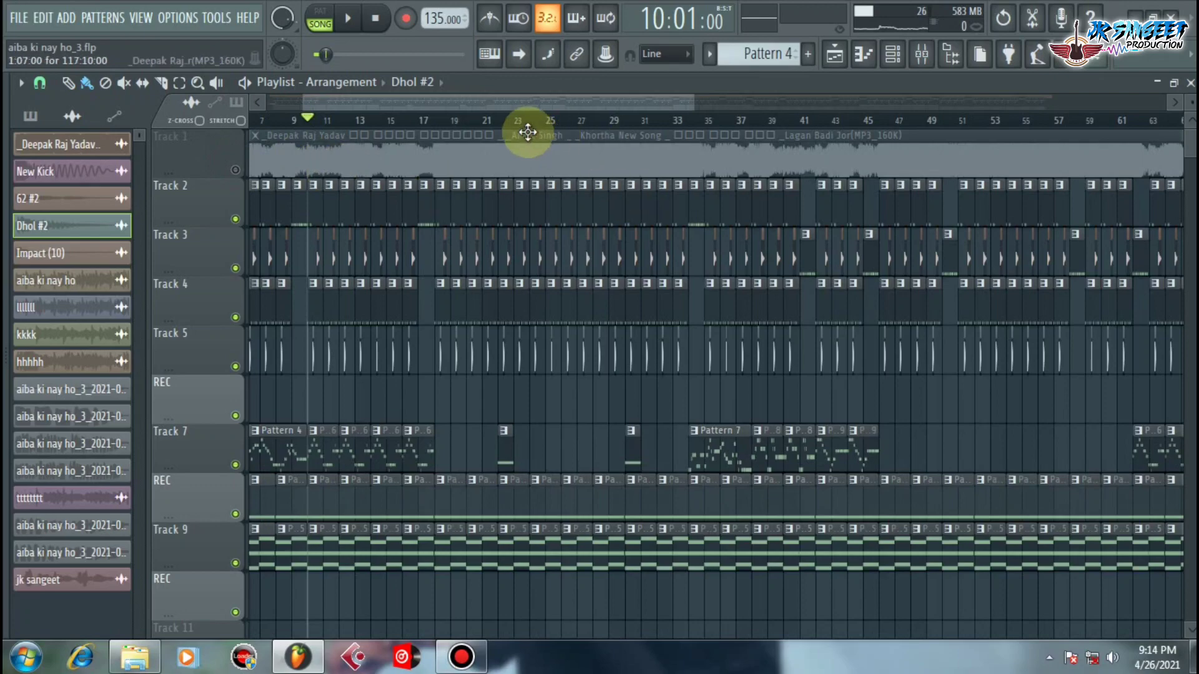
scroll(500, 120, "up", 4)
scroll(499, 120, "down", 3)
left_click(654, 120)
scroll(631, 119, "up", 2)
left_click(631, 119)
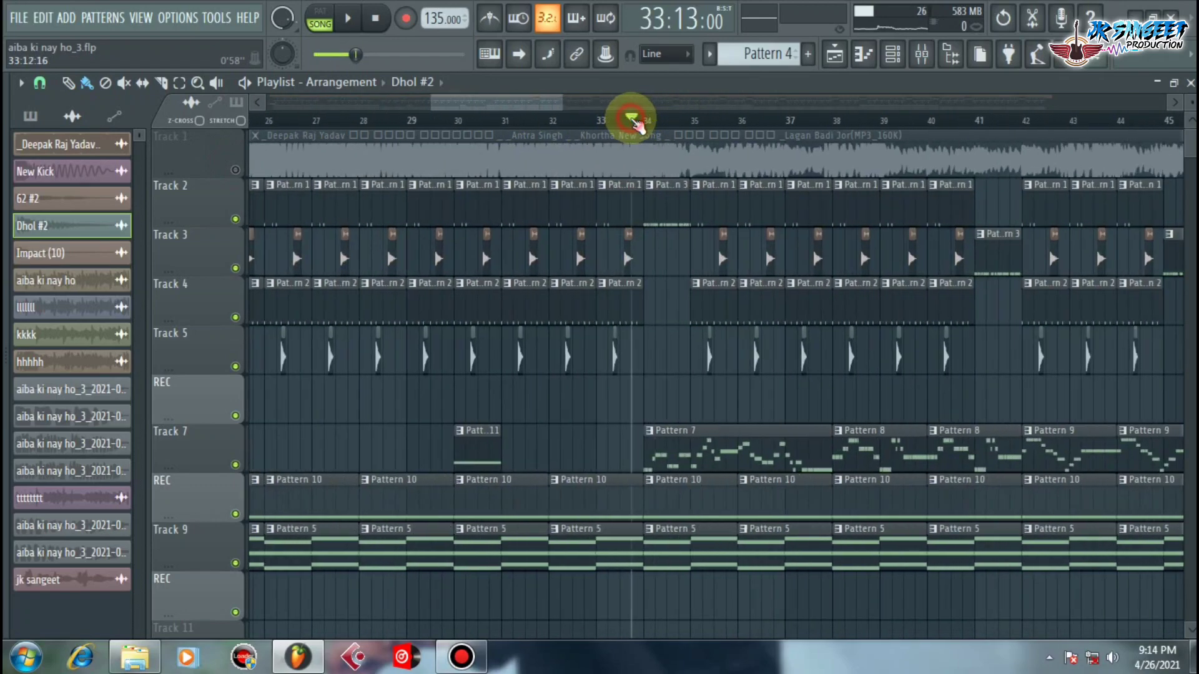
Place the playhead at 34:01:00, where Pattern 7 begins, and audition the arrangement from there
scroll(631, 123, "up", 2)
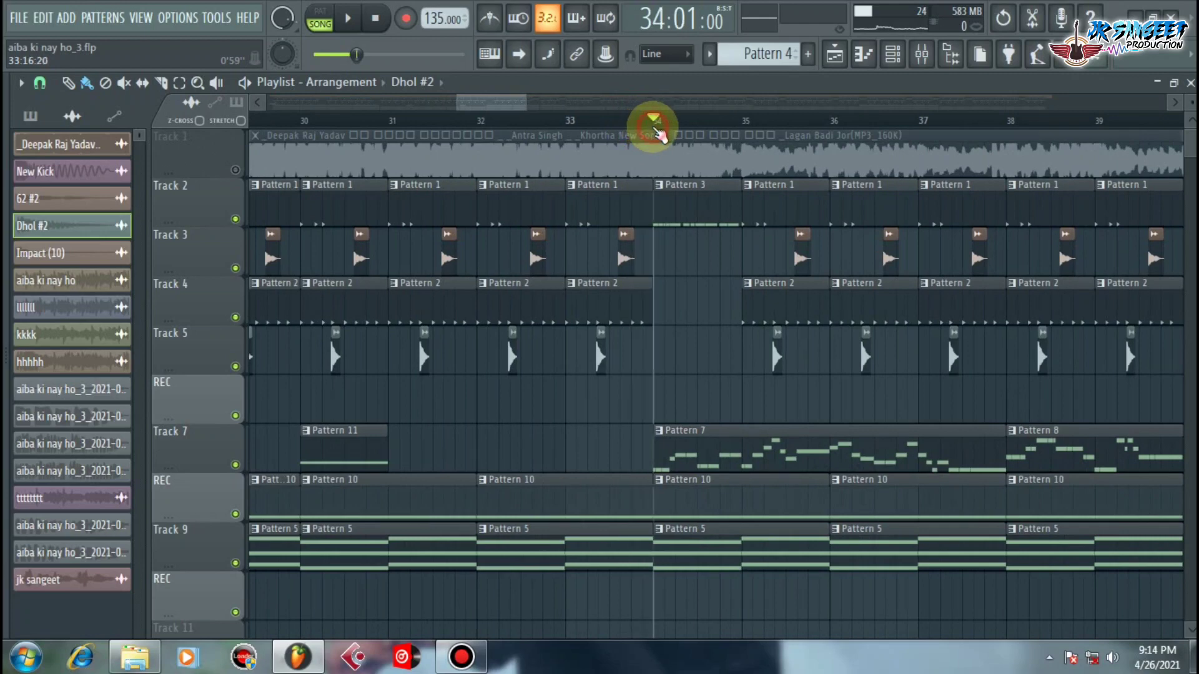
scroll(656, 125, "down", 5)
key("space")
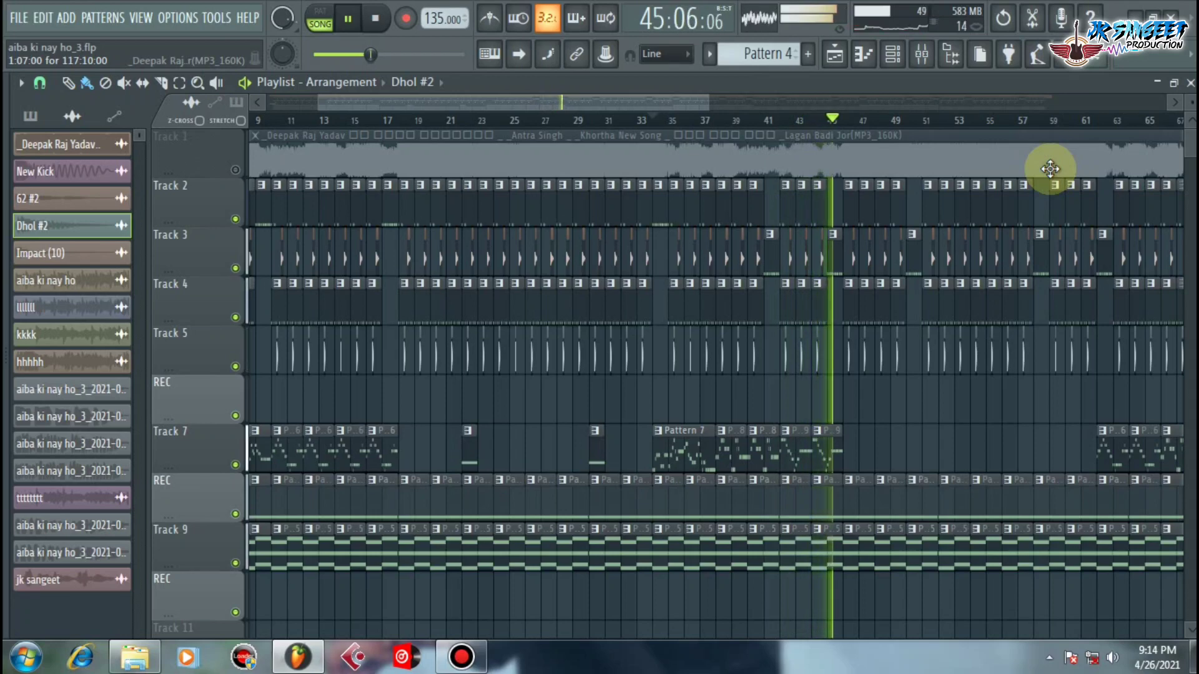
key("space")
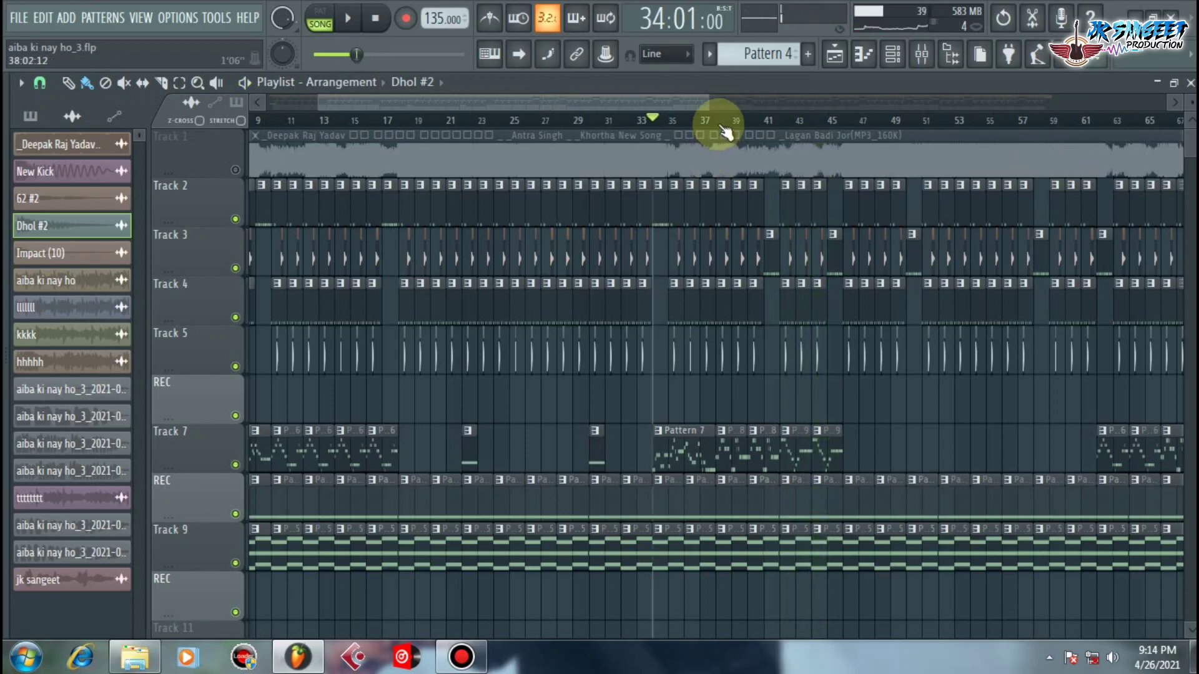
Examine the whole playlist, from the song's start through its repeated sections and down to the empty tracks
scroll(718, 122, "down", 4)
scroll(615, 355, "down", 3)
scroll(615, 356, "up", 3)
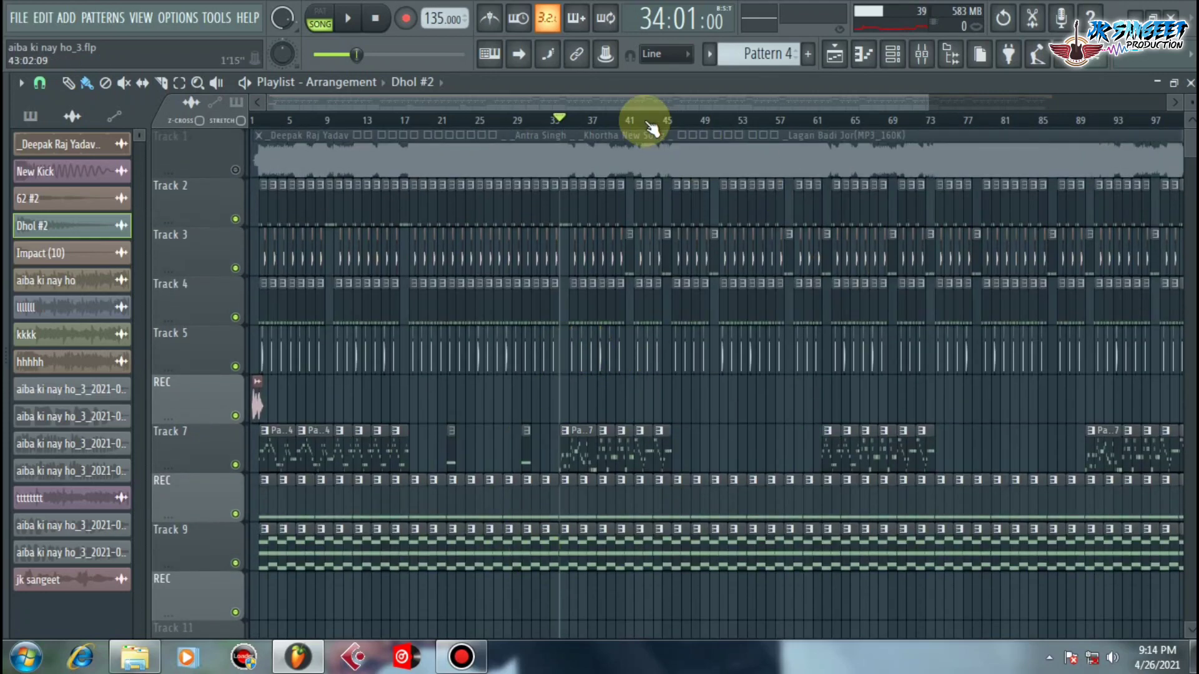
scroll(596, 128, "up", 4)
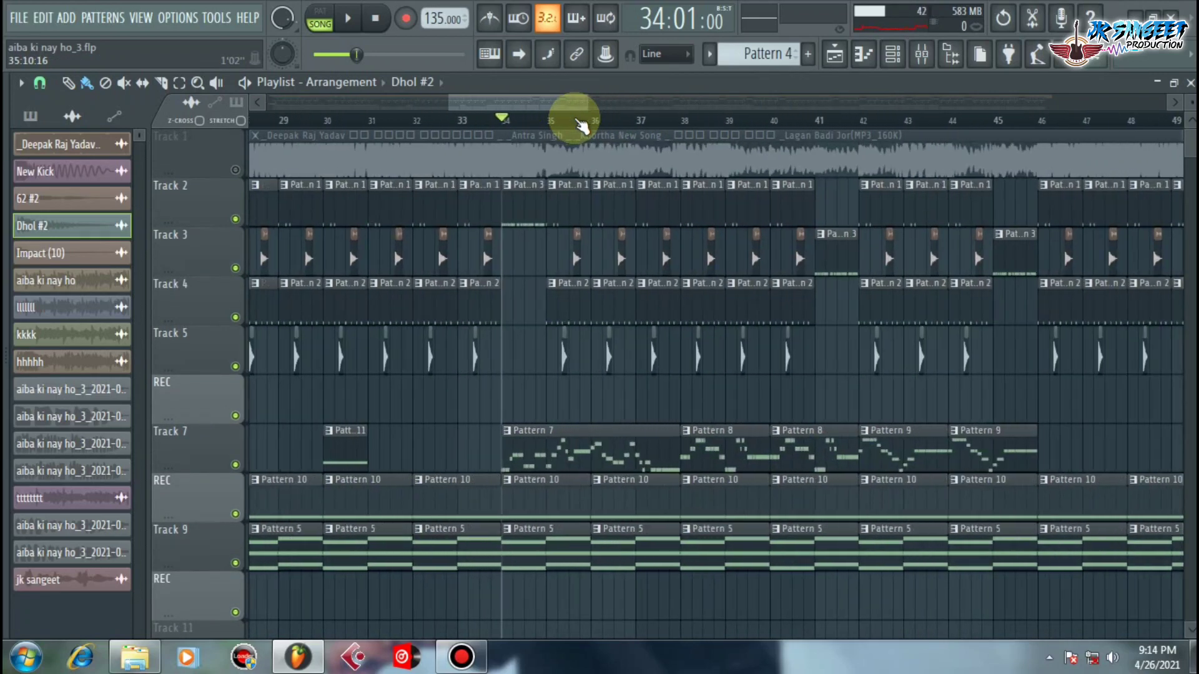
scroll(569, 115, "down", 4)
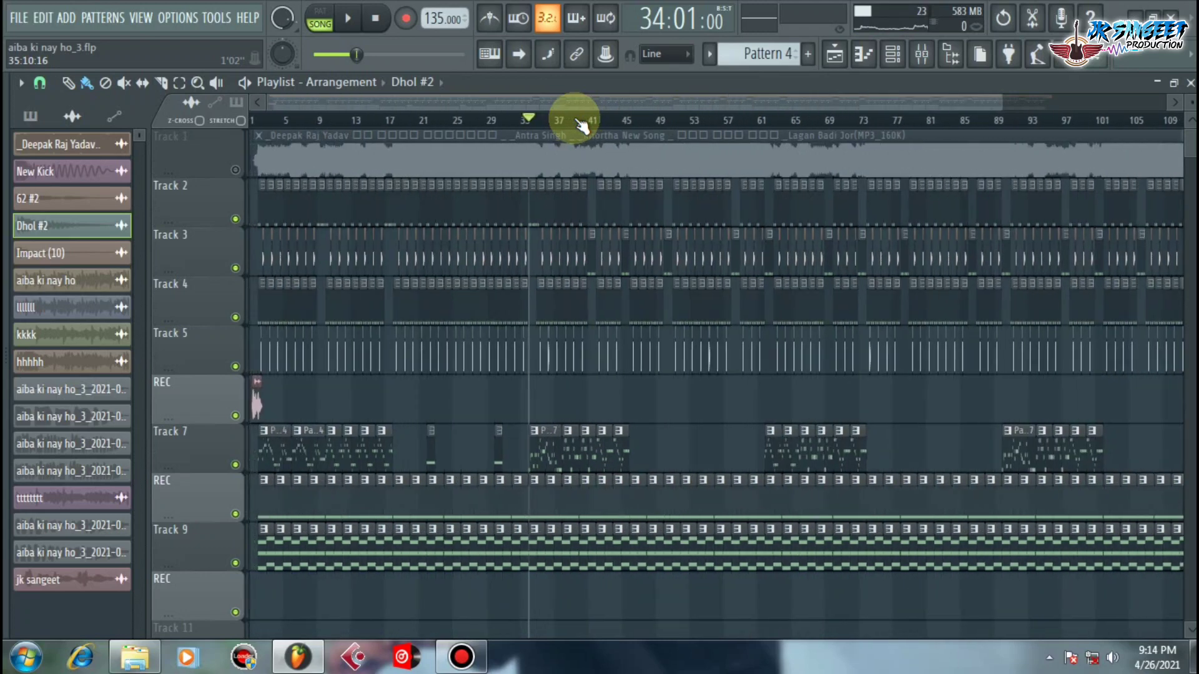
scroll(524, 497, "down", 3)
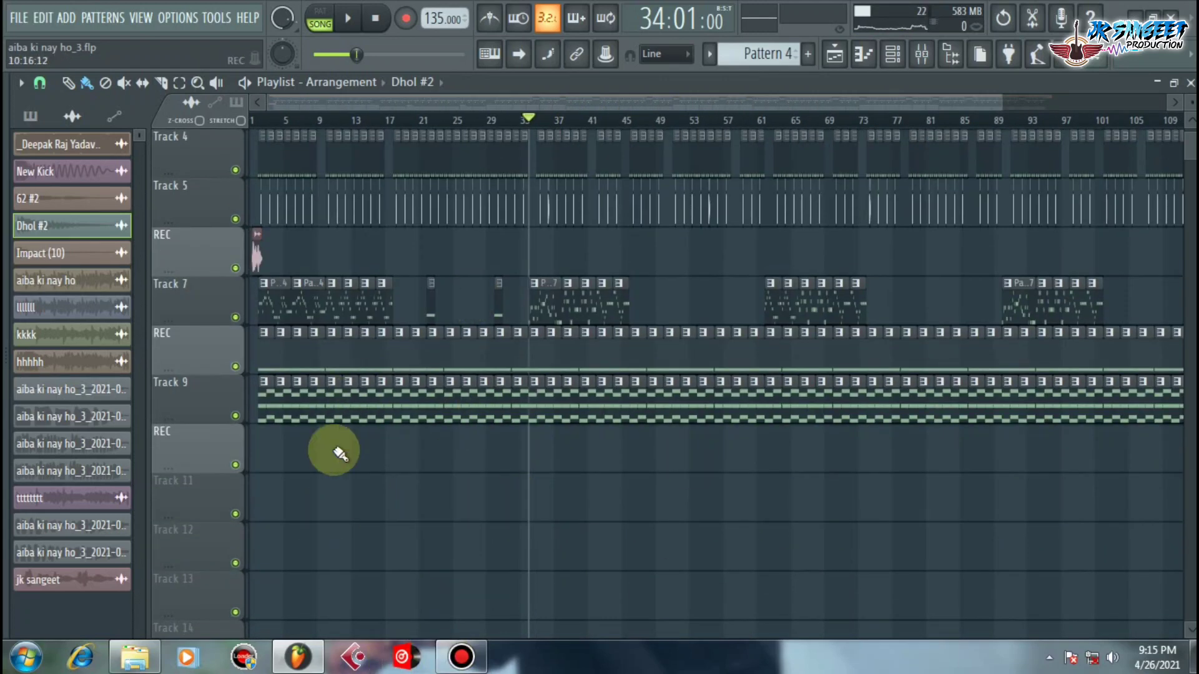
scroll(293, 547, "down", 5)
scroll(304, 531, "down", 4)
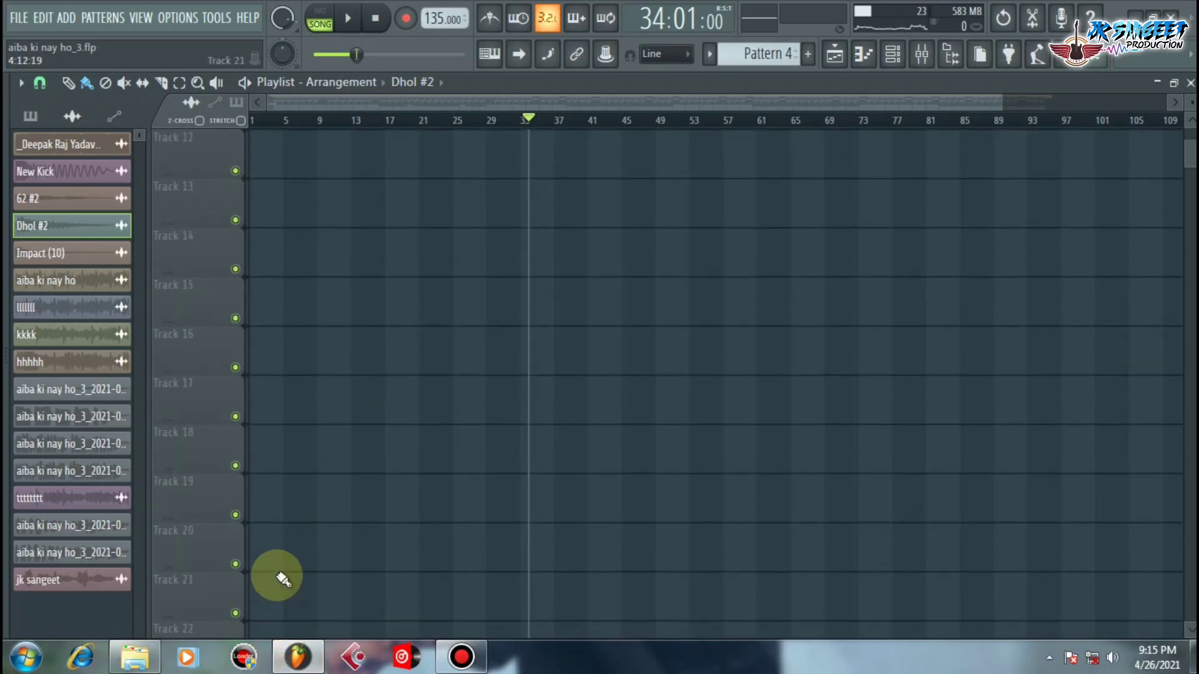
scroll(262, 573, "up", 12)
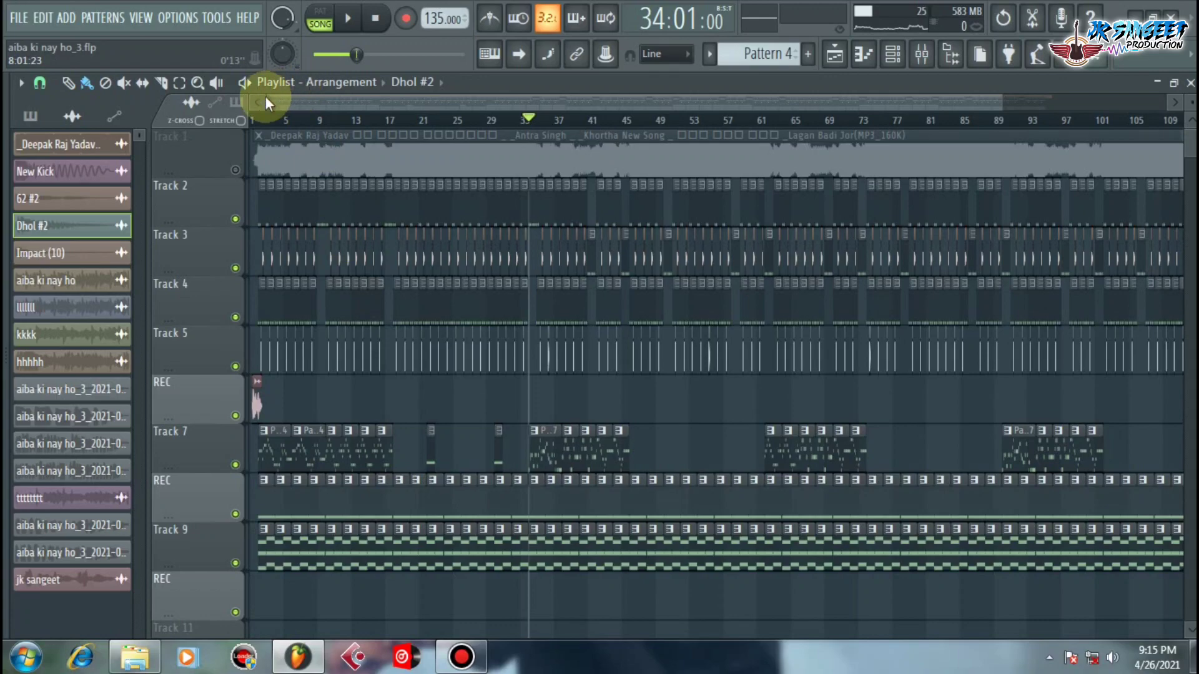
Set the playhead to 22:01:00, solo Track 7 and audition the Pattern 11 clip
mouse_move(268, 117)
left_mouse_down()
mouse_move(298, 103)
mouse_move(254, 120)
mouse_move(262, 131)
mouse_move(259, 117)
left_mouse_up()
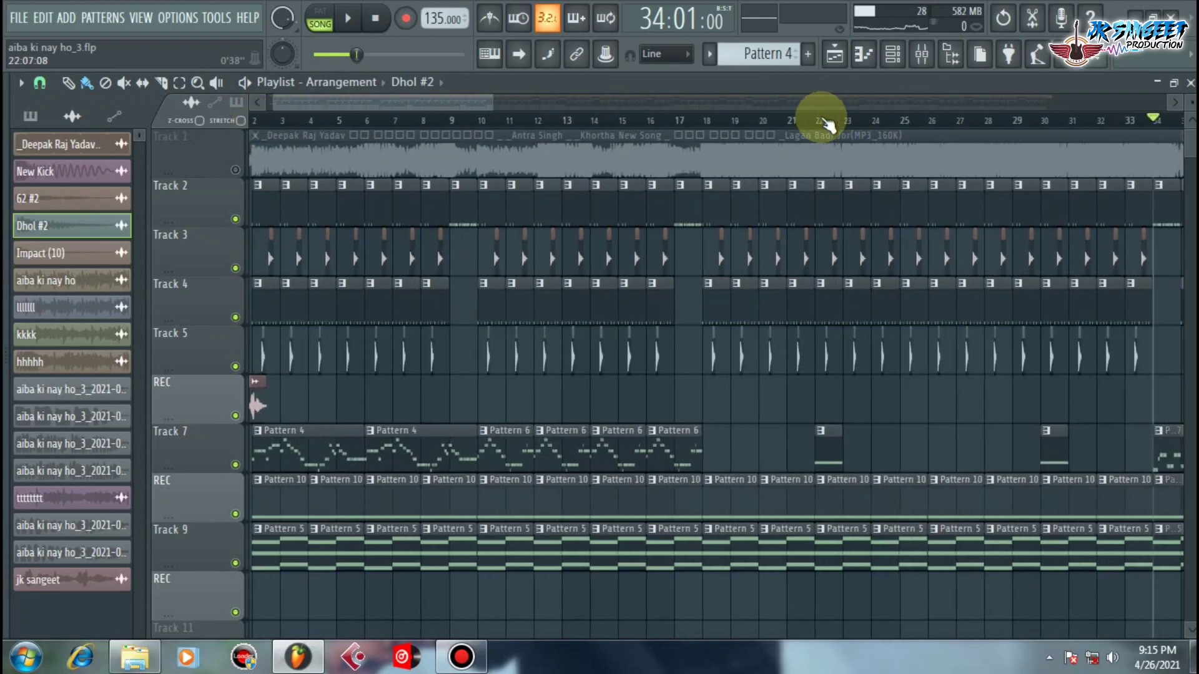
scroll(848, 127, "up", 3)
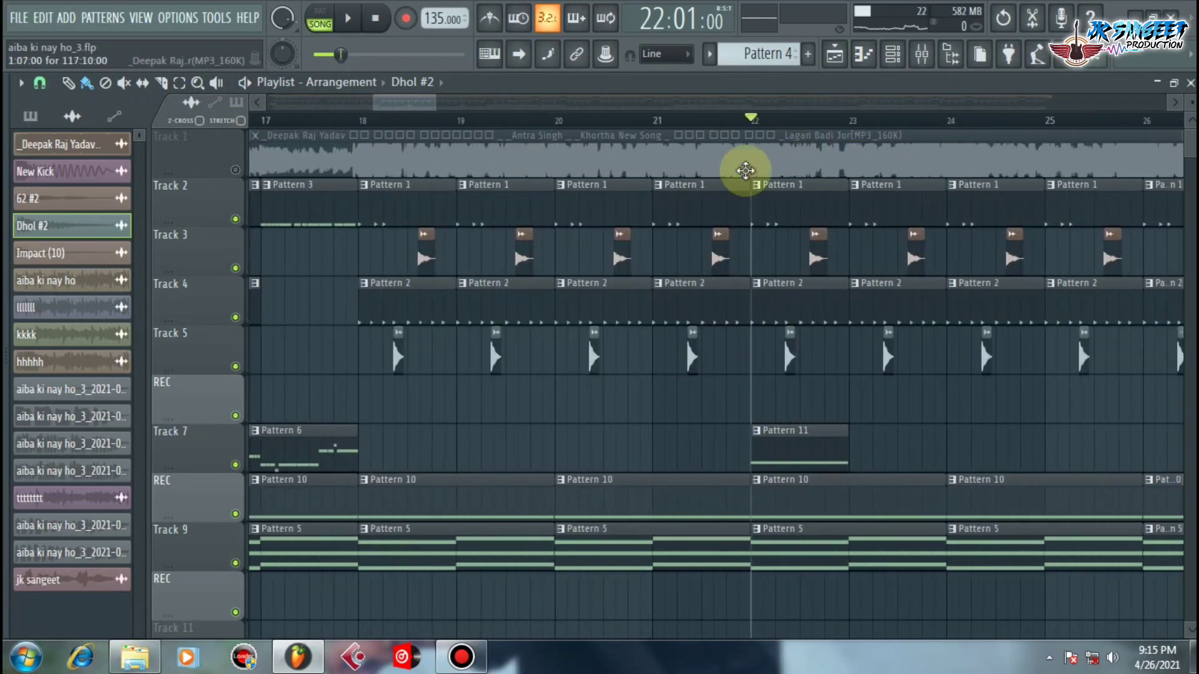
right_click(235, 465)
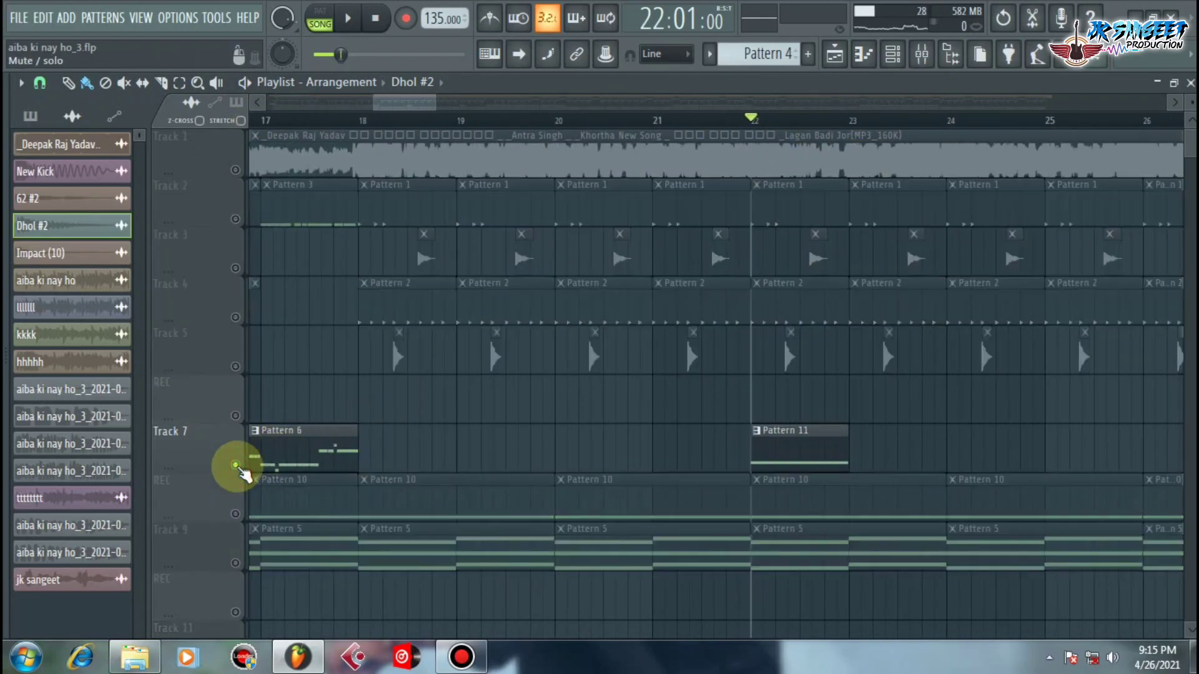
key("space")
key("space")
left_click(892, 54)
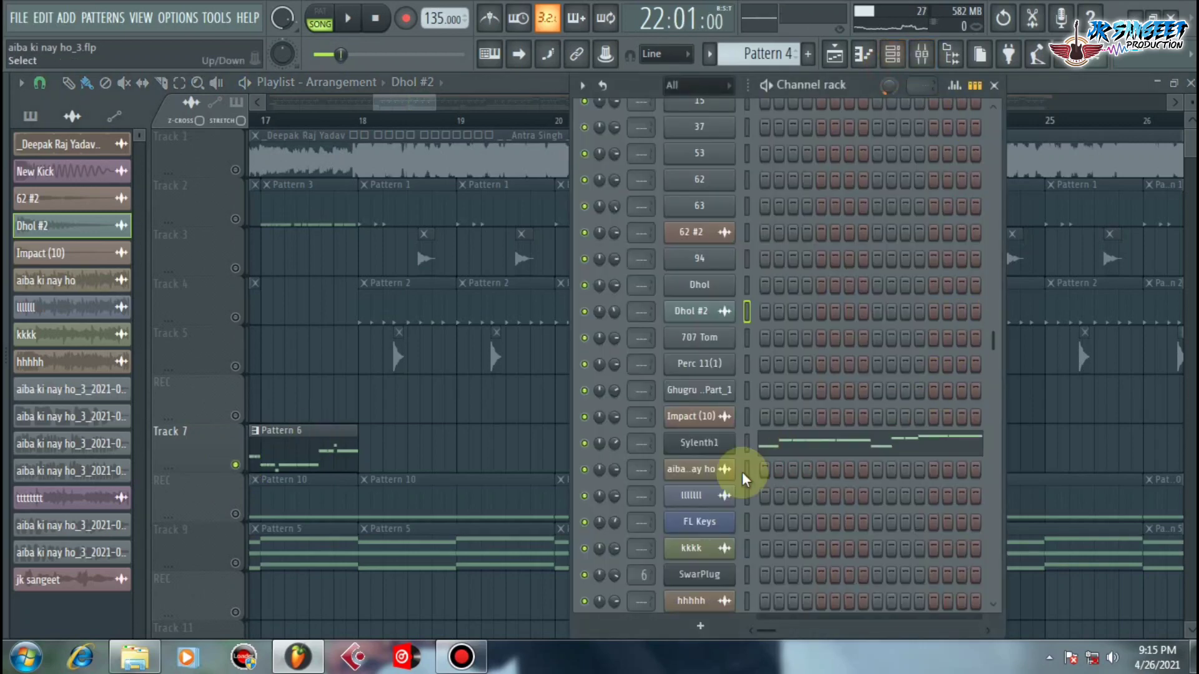
scroll(771, 450, "down", 15)
scroll(767, 451, "up", 8)
scroll(767, 449, "up", 18)
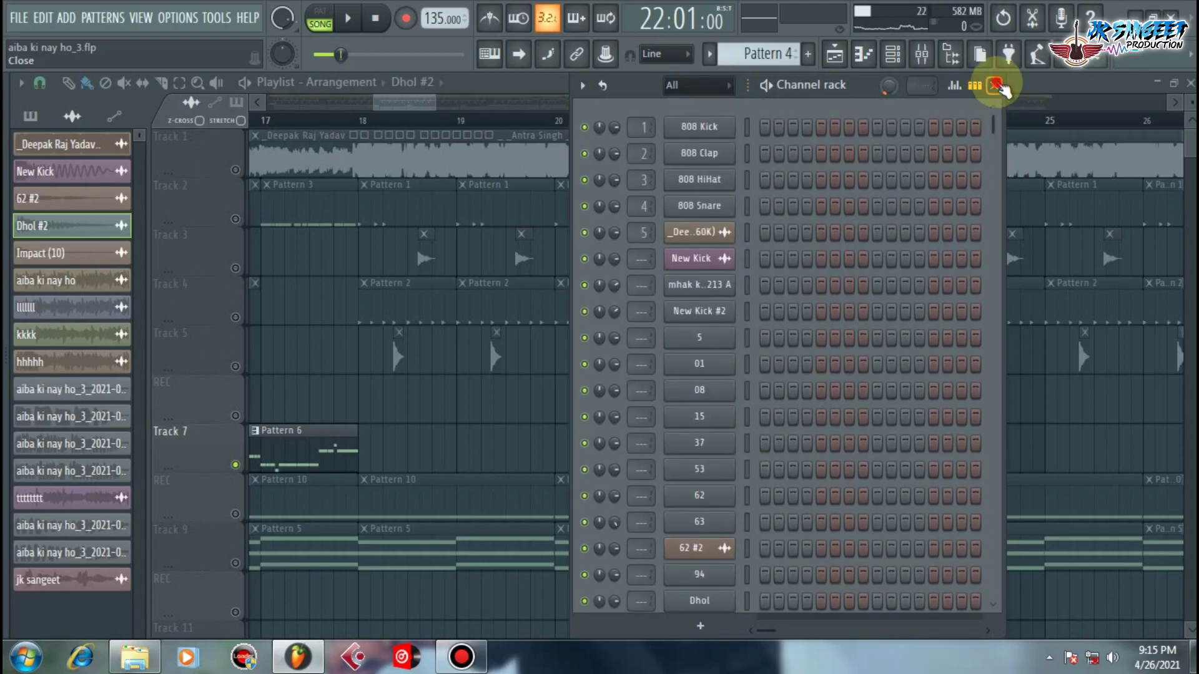
left_click(997, 85)
Select Pattern 11, open its Powerup 01 channel from the channel rack and examine the instrument's preset list
left_click(760, 460)
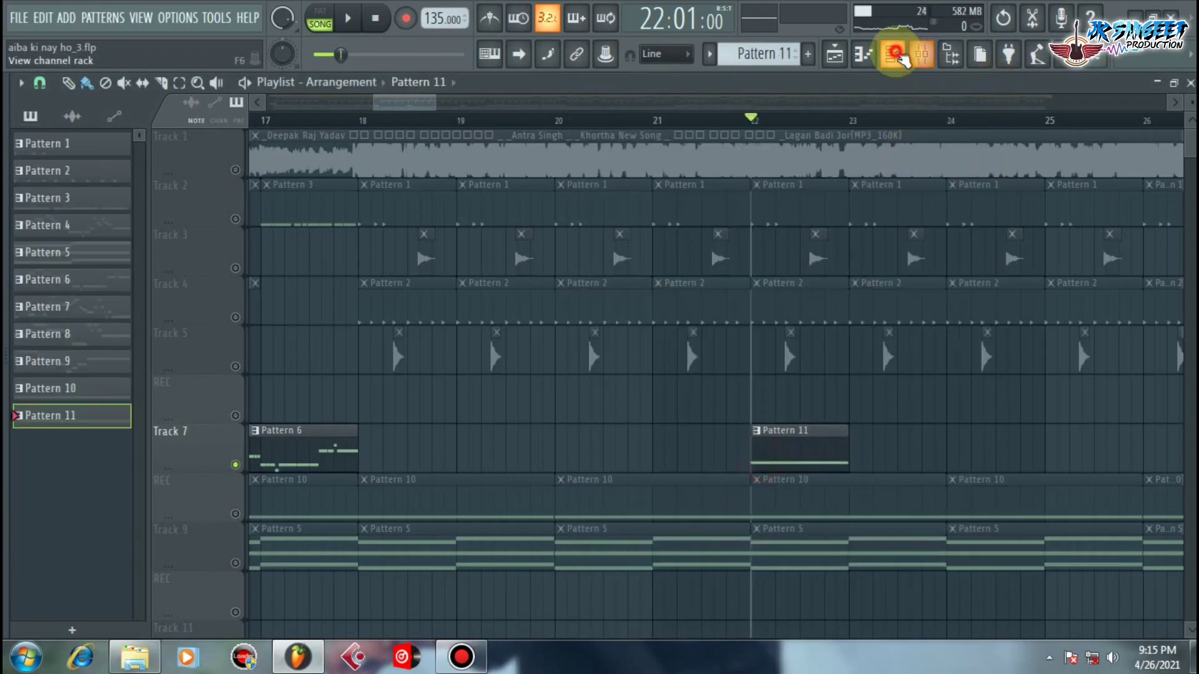
left_click(899, 58)
scroll(776, 455, "down", 15)
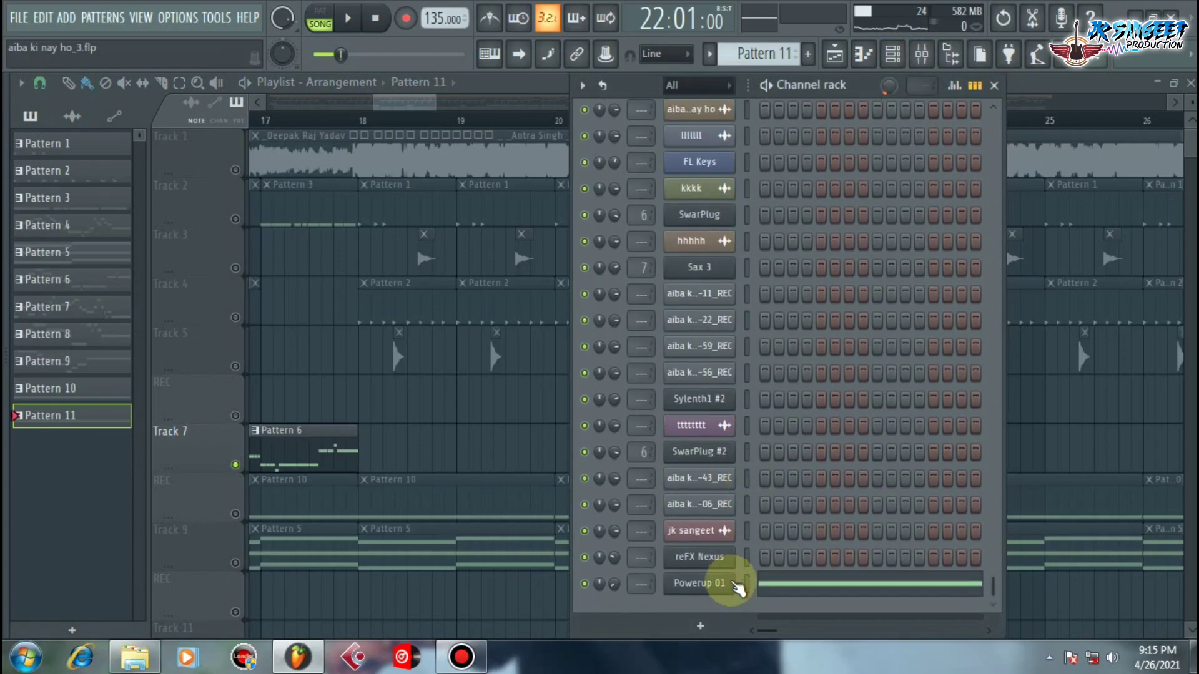
left_click(735, 584)
left_click_drag(351, 234, 436, 153)
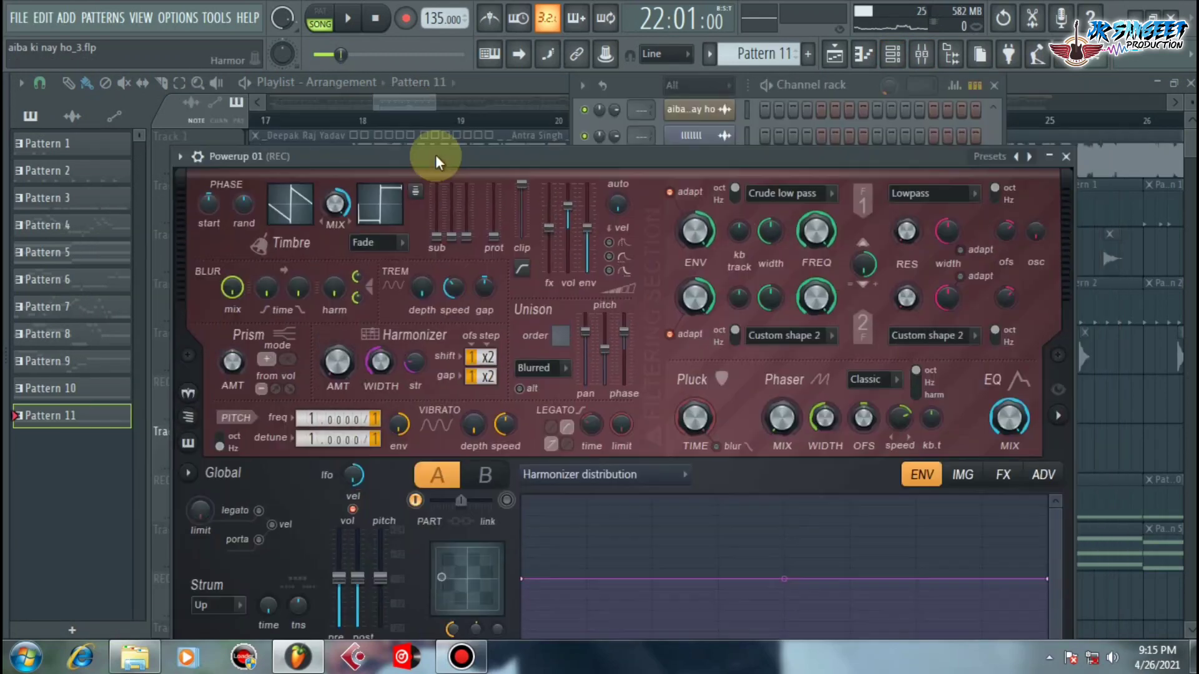
left_click(187, 151)
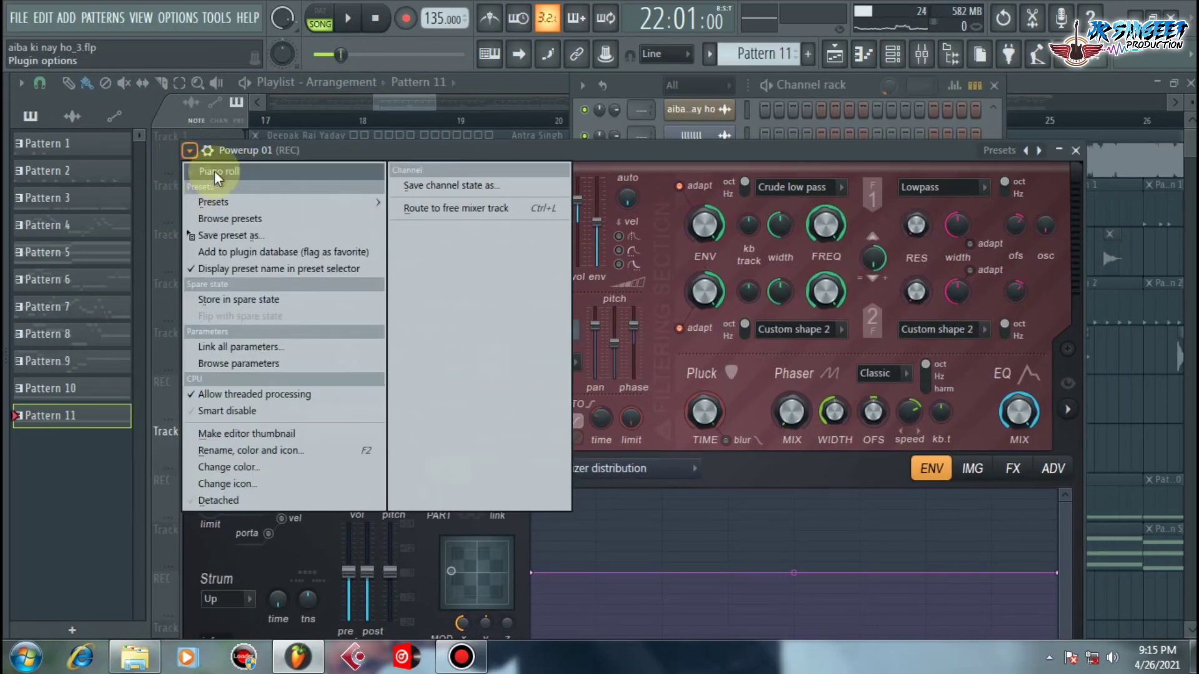
mouse_move(223, 203)
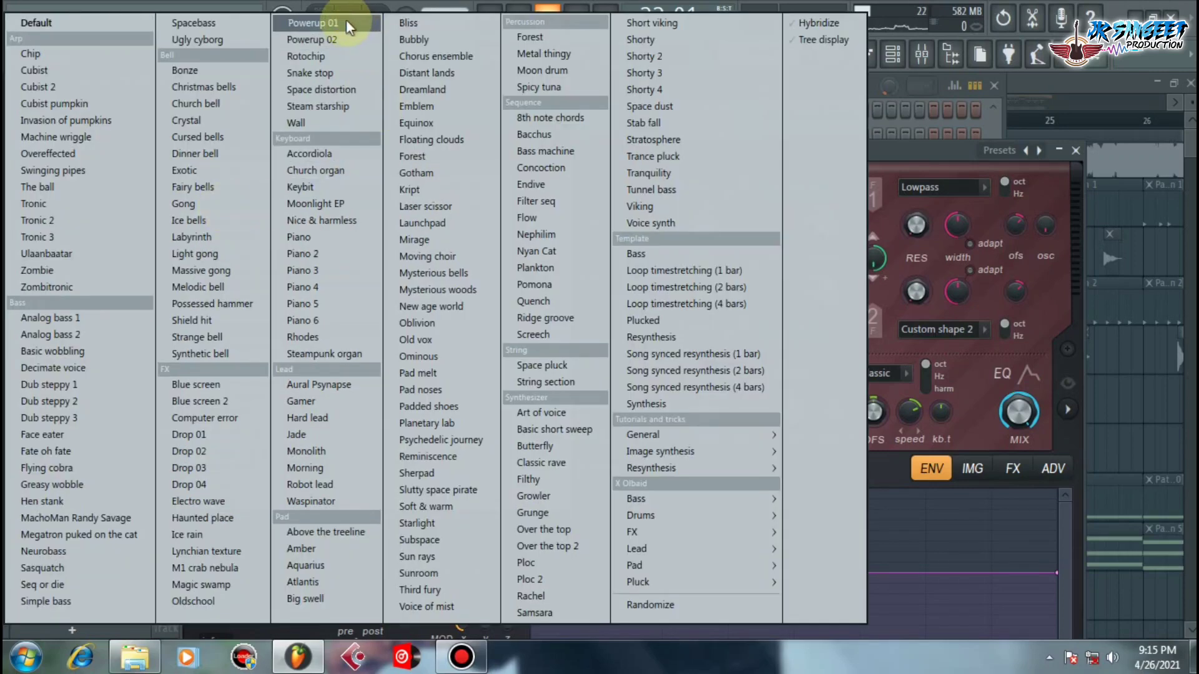
left_click(914, 144)
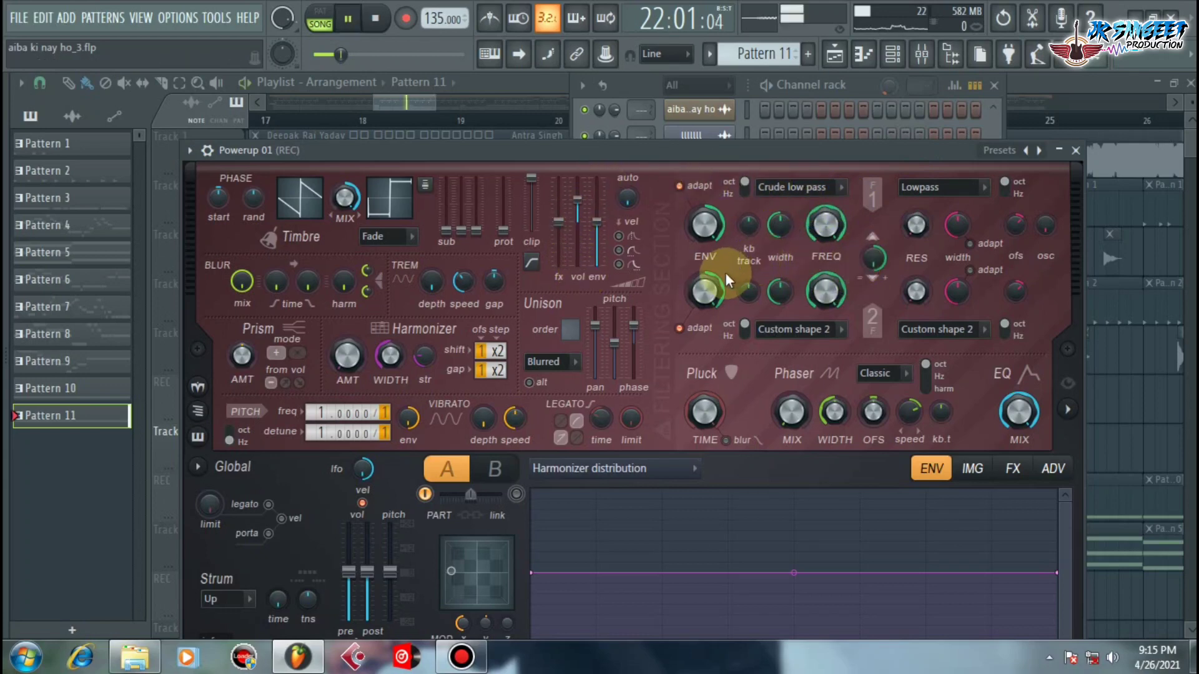
Audition the Powerup 01 sound in the Harmor window and return to the playlist
key("space")
left_click_drag(407, 151, 455, 144)
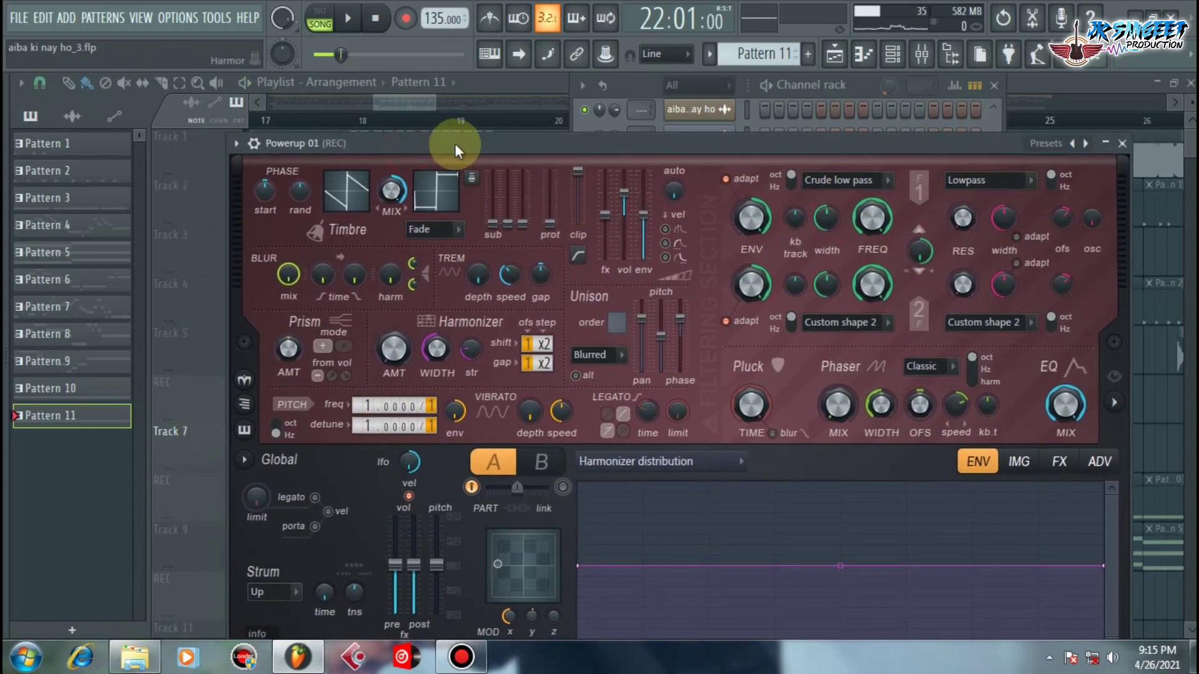
left_click_drag(269, 147, 297, 151)
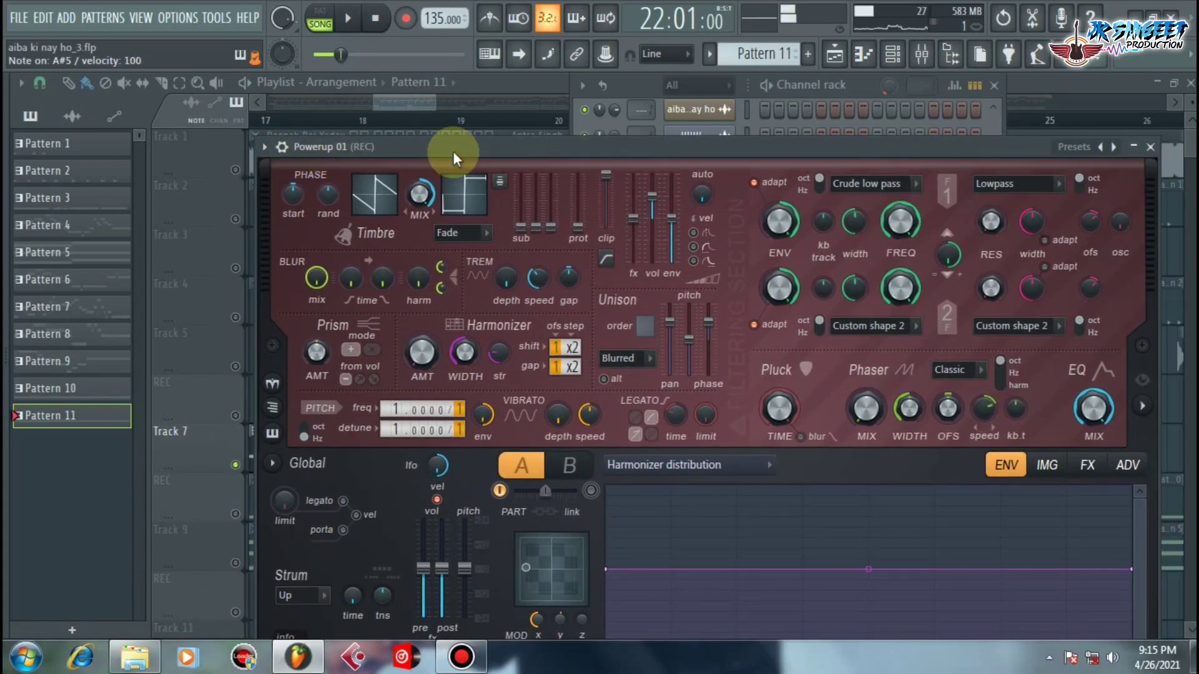
left_click(834, 54)
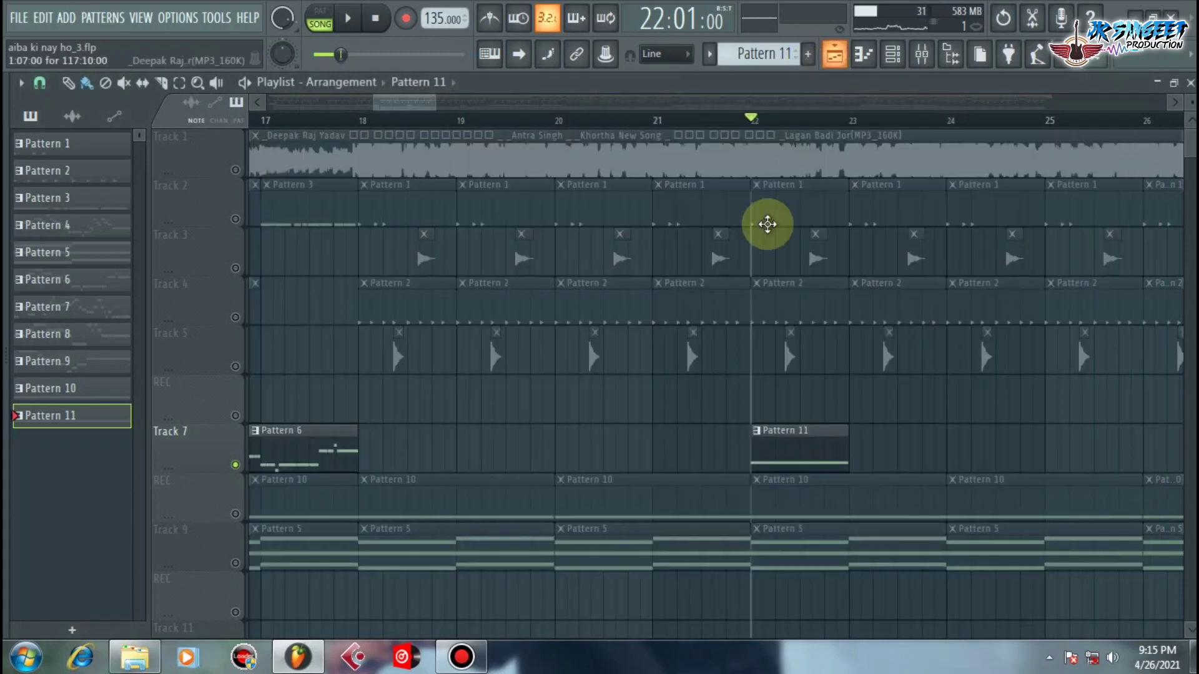
Solo Track 1, cancel the solo, and leave only Track 1 muted
right_click(236, 170)
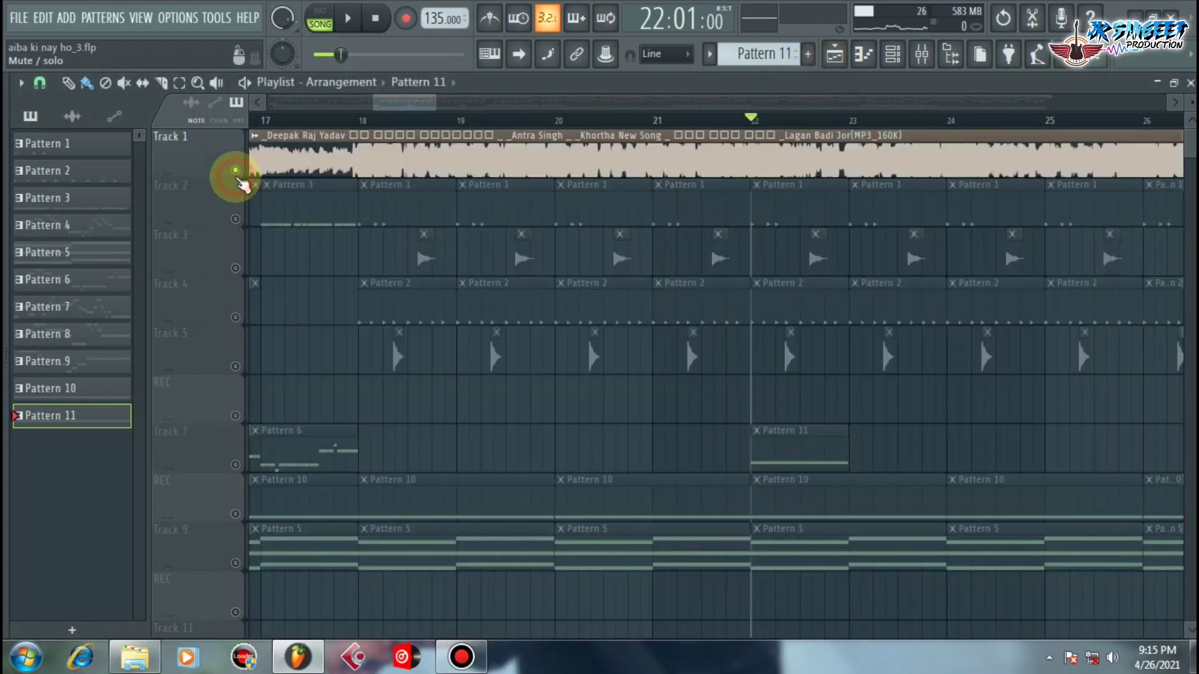
right_click(235, 170)
left_click(235, 170)
Move the playhead to 14:01:00 and audition the arrangement over the Pattern 6 clips
left_click_drag(649, 128, 421, 130)
left_click_drag(334, 128, 334, 120)
key("space")
key("space")
Play Pattern 6 on its own, open its SwarPlug notes in the piano roll and undo the stray added note
left_click(396, 450)
left_click(891, 56)
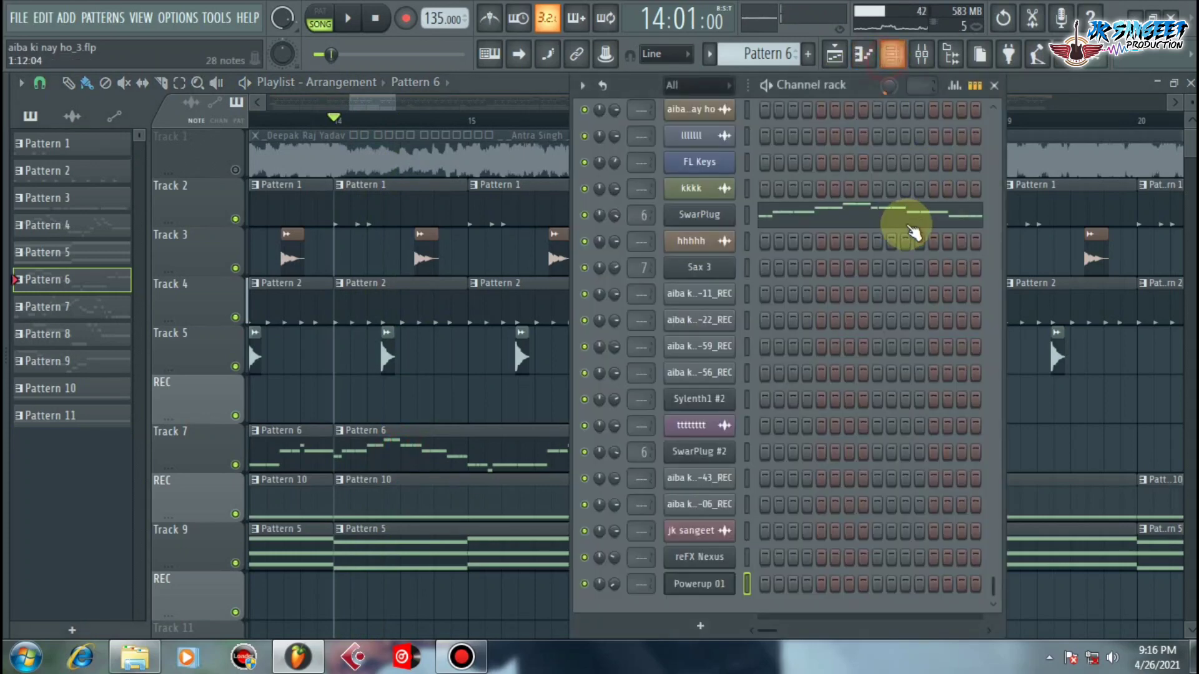
key("space")
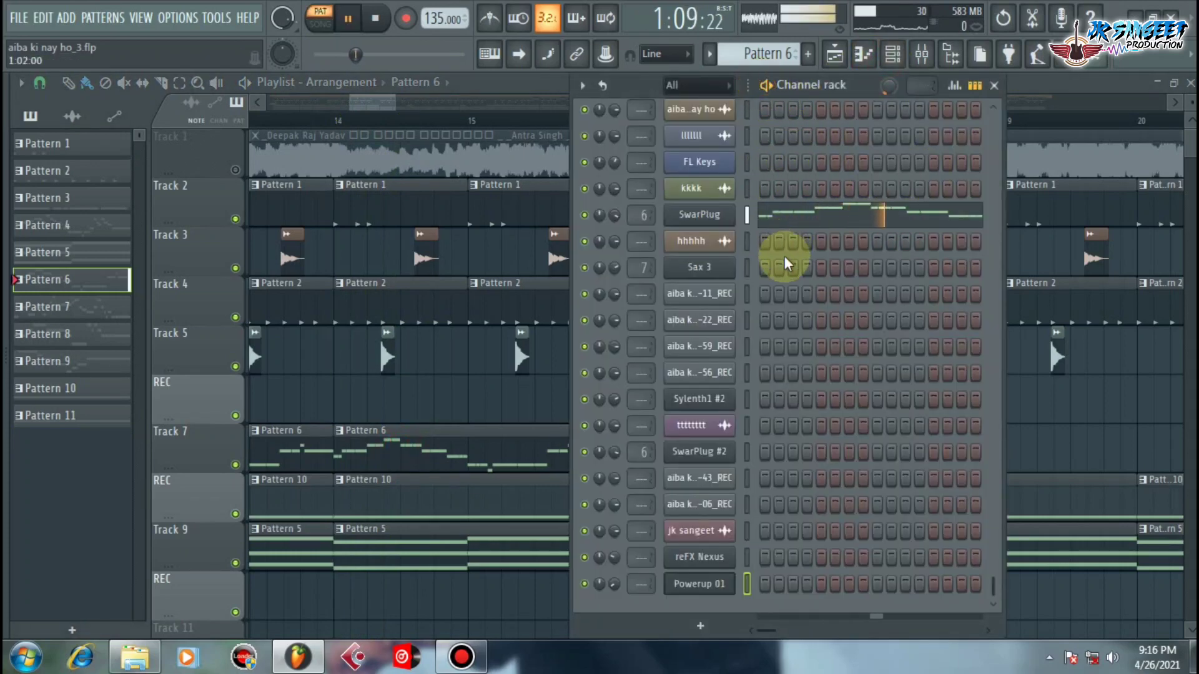
left_click(805, 218)
key("space")
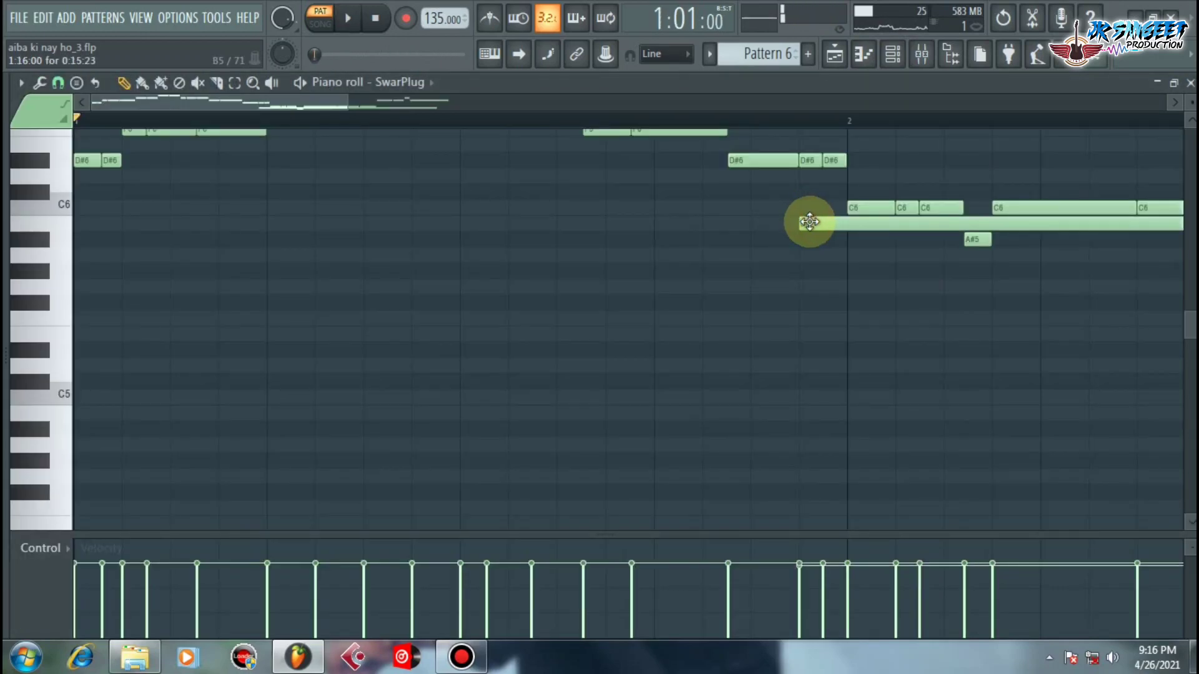
key("ctrl+z")
Examine and audition the full Pattern 6 melody in the piano roll, returning to the playlist
scroll(795, 219, "up", 4)
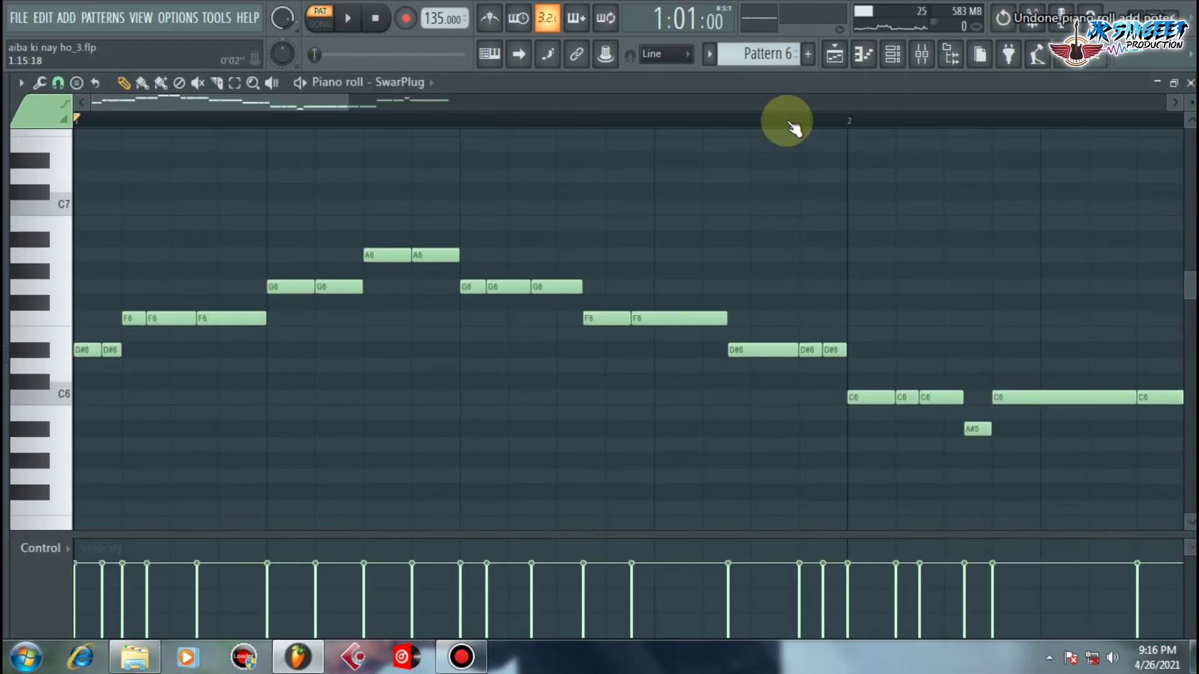
scroll(781, 120, "down", 4)
scroll(787, 121, "down", 1)
key("space")
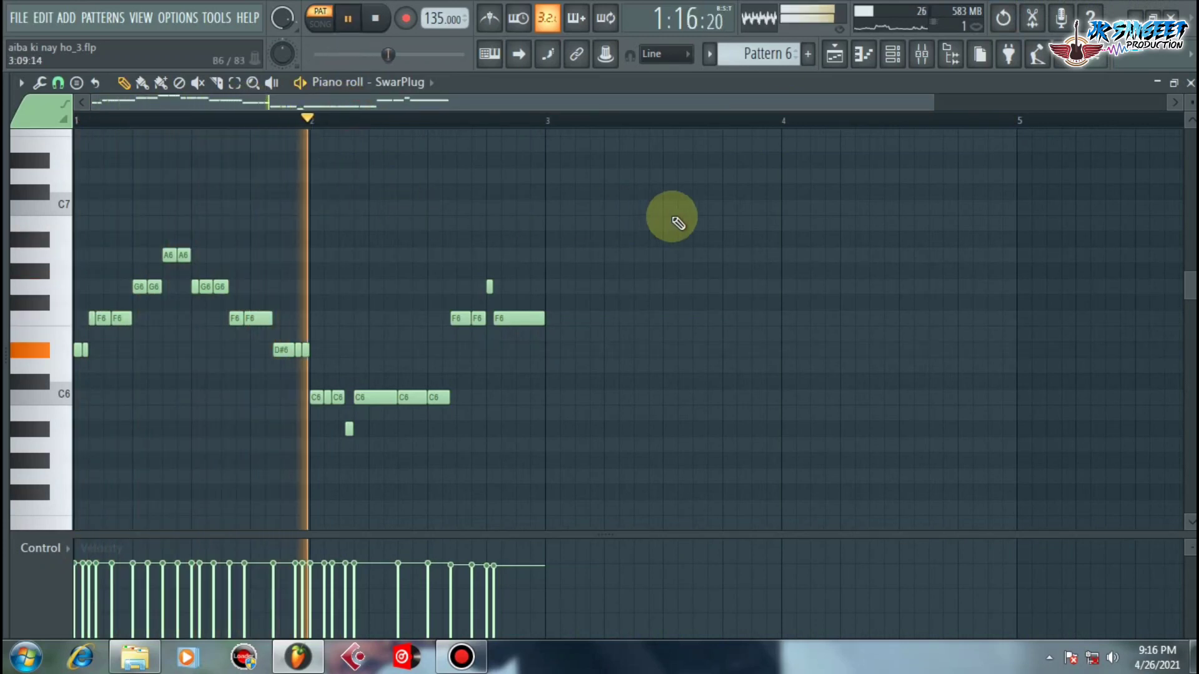
key("space")
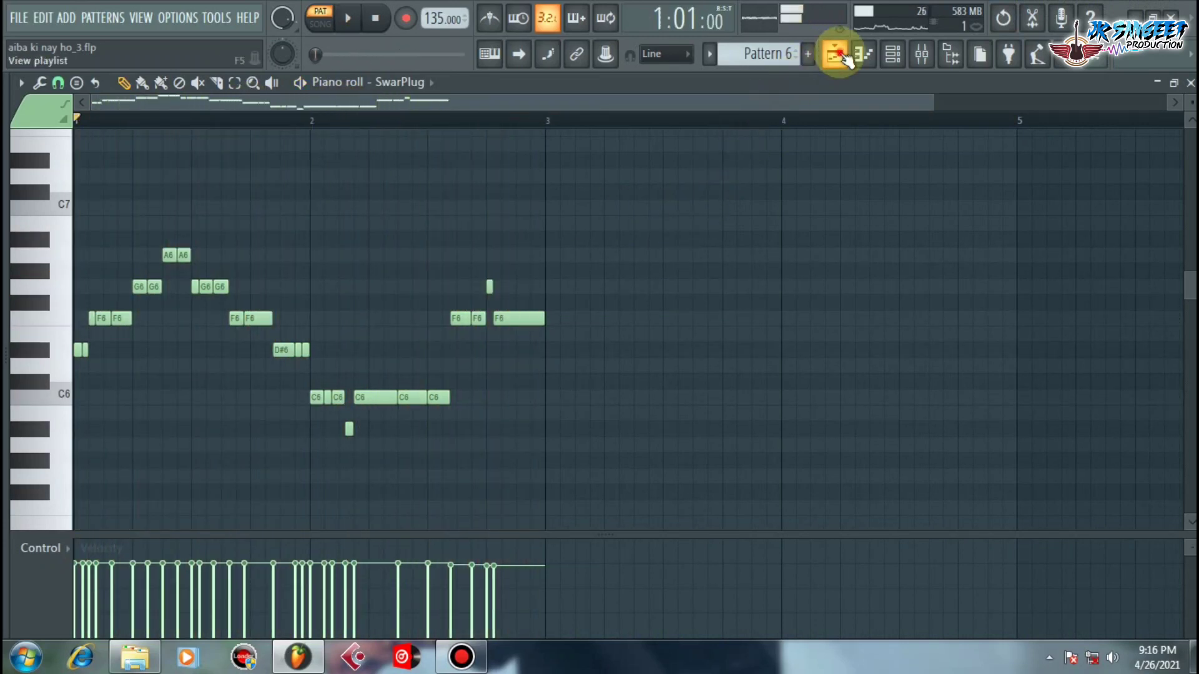
left_click(844, 55)
Set the playhead to 42:01:00, open Pattern 9 on Track 7 in the piano roll and audition its melody
scroll(627, 119, "down", 4)
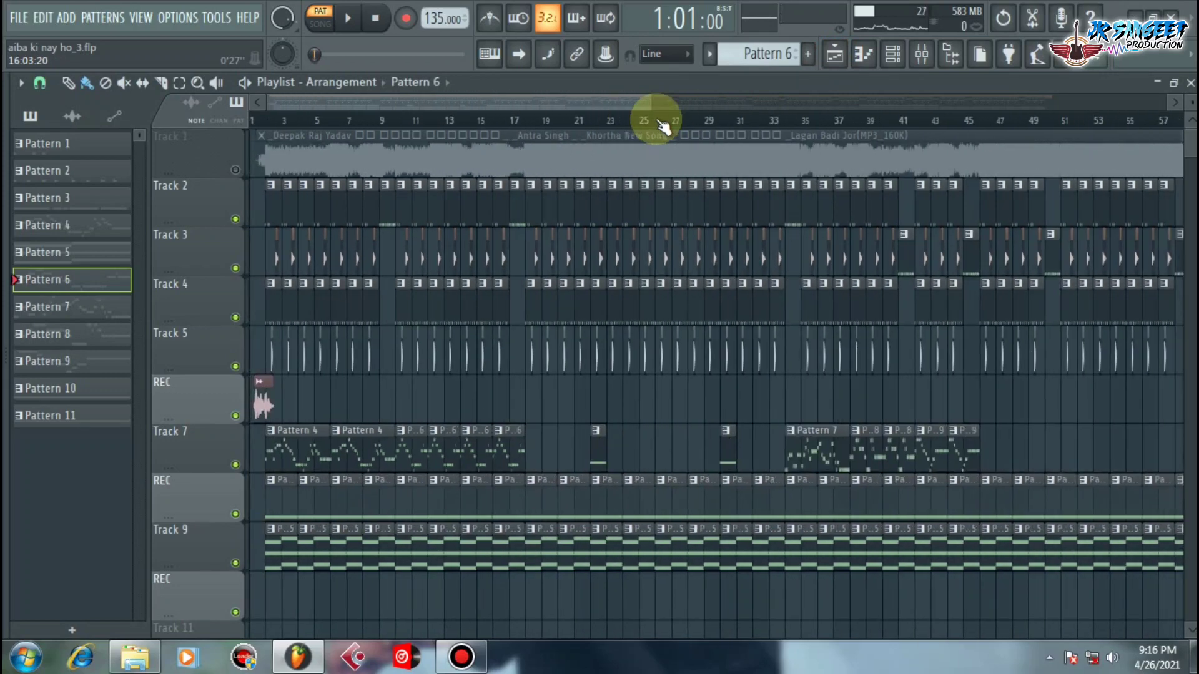
scroll(908, 122, "up", 5)
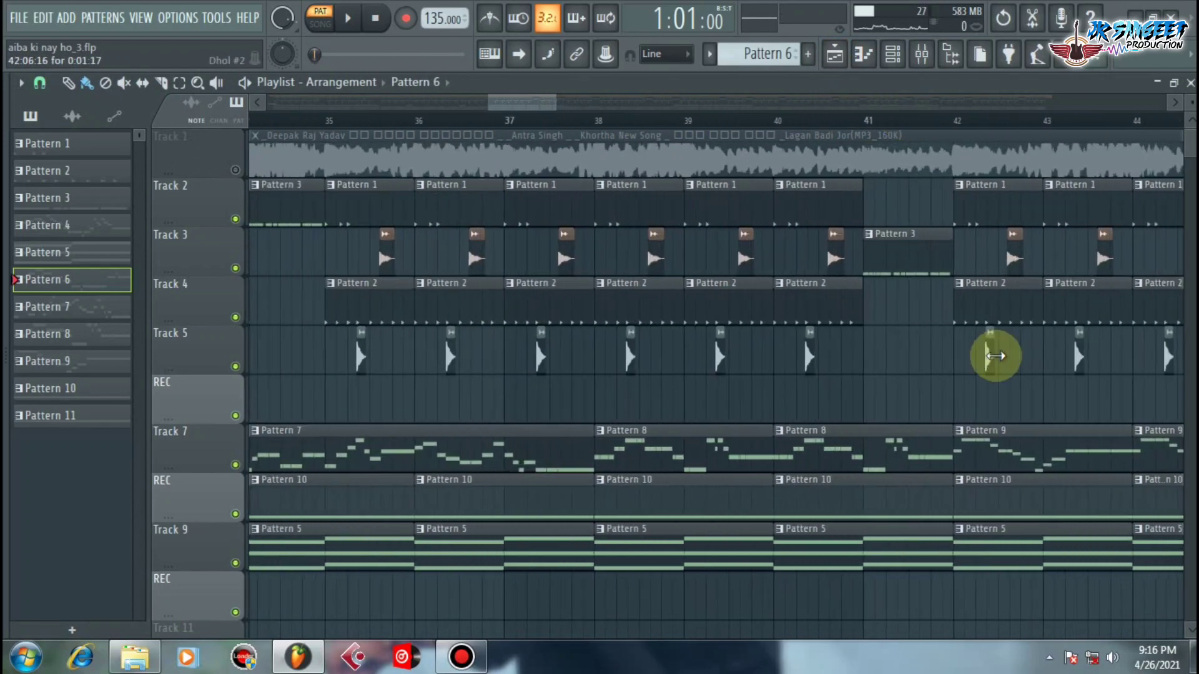
left_click(958, 120)
double_click(1003, 437)
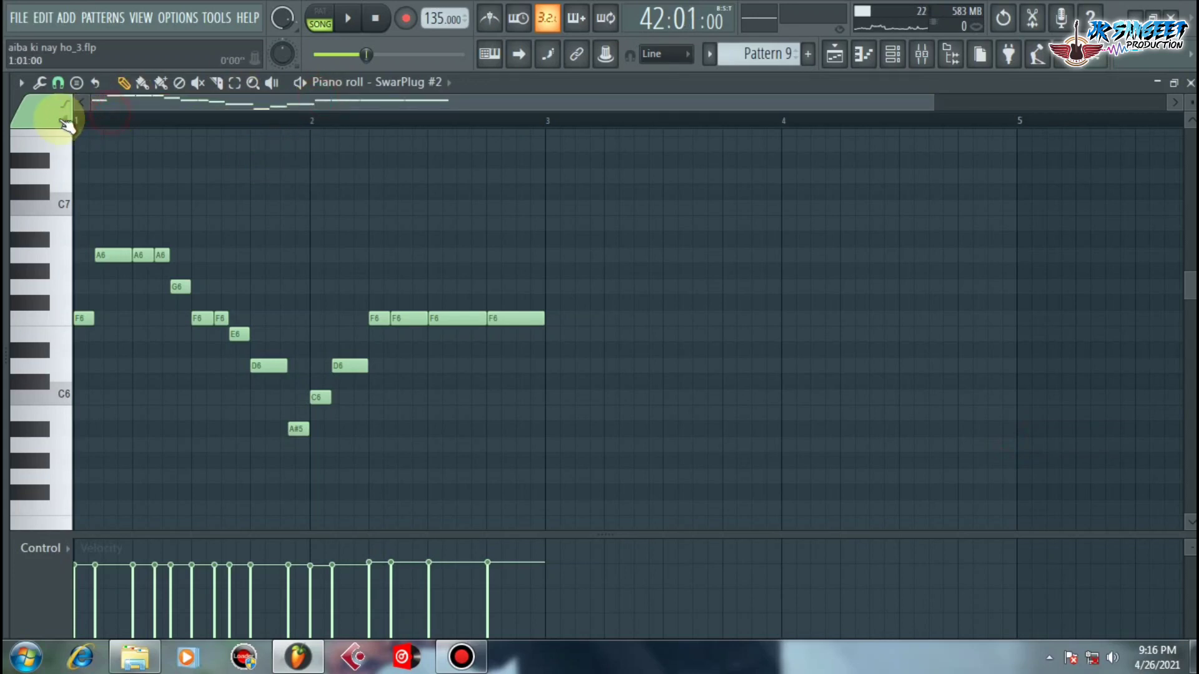
key("space")
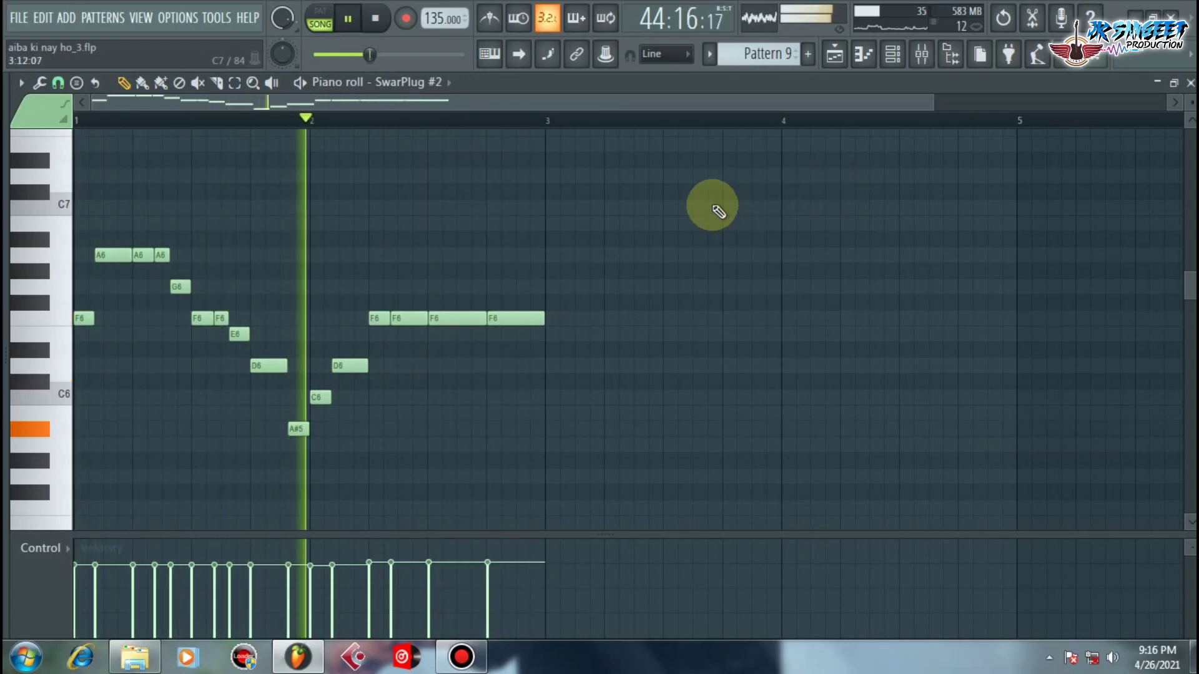
key("space")
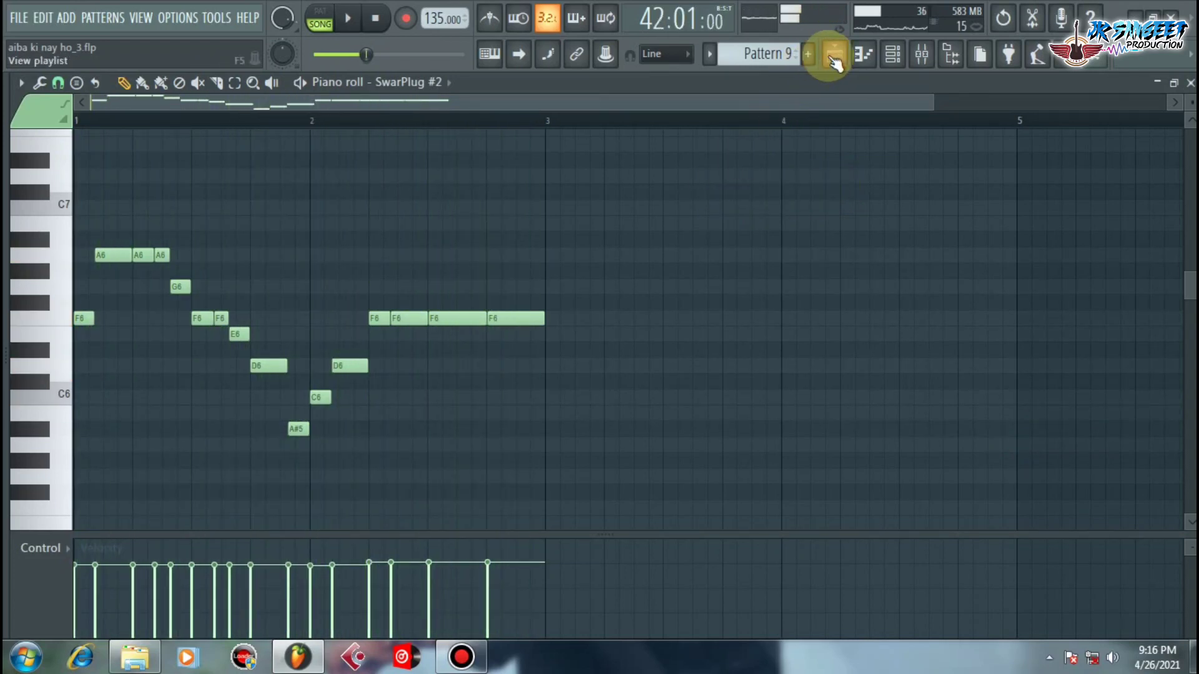
Return to the playlist, move the playhead back to the song start at 1:01:00 and look over the whole arrangement
left_click(834, 54)
scroll(788, 120, "down", 10)
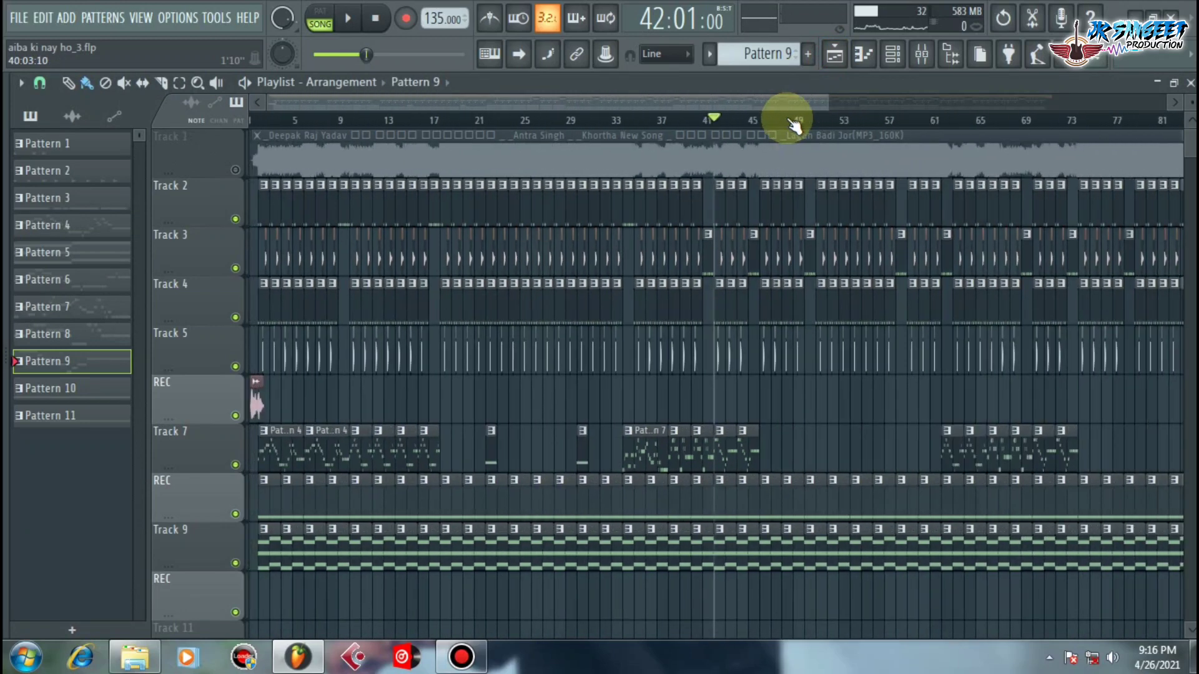
scroll(268, 128, "up", 7)
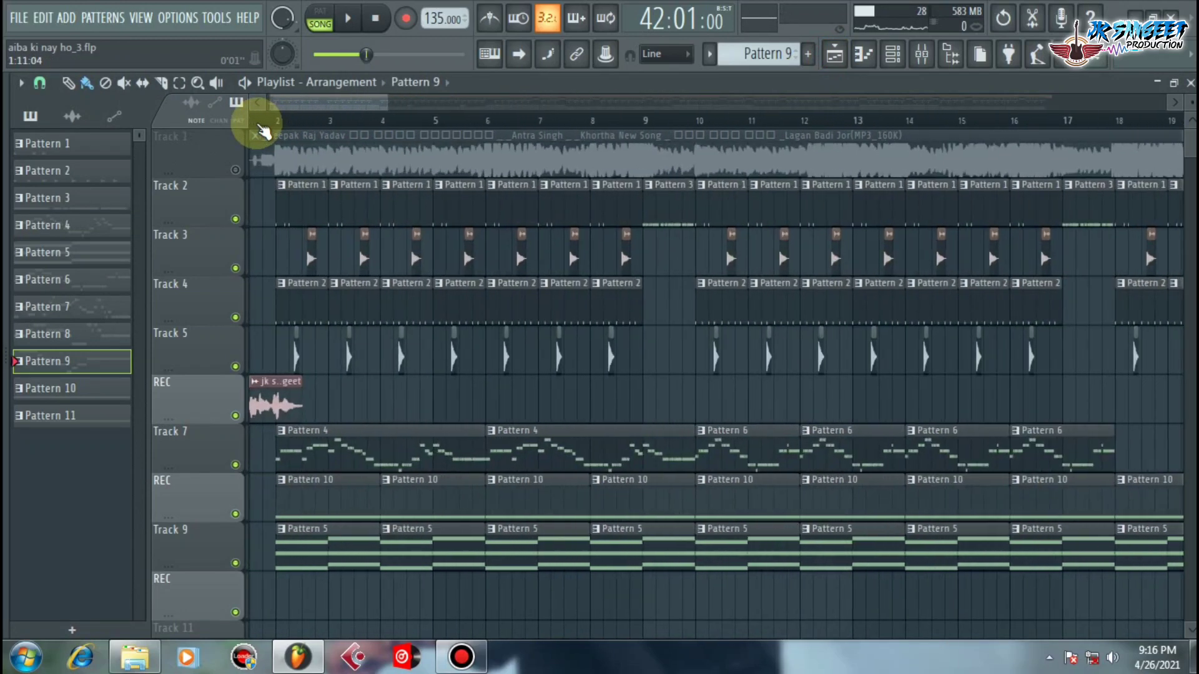
scroll(267, 128, "up", 4)
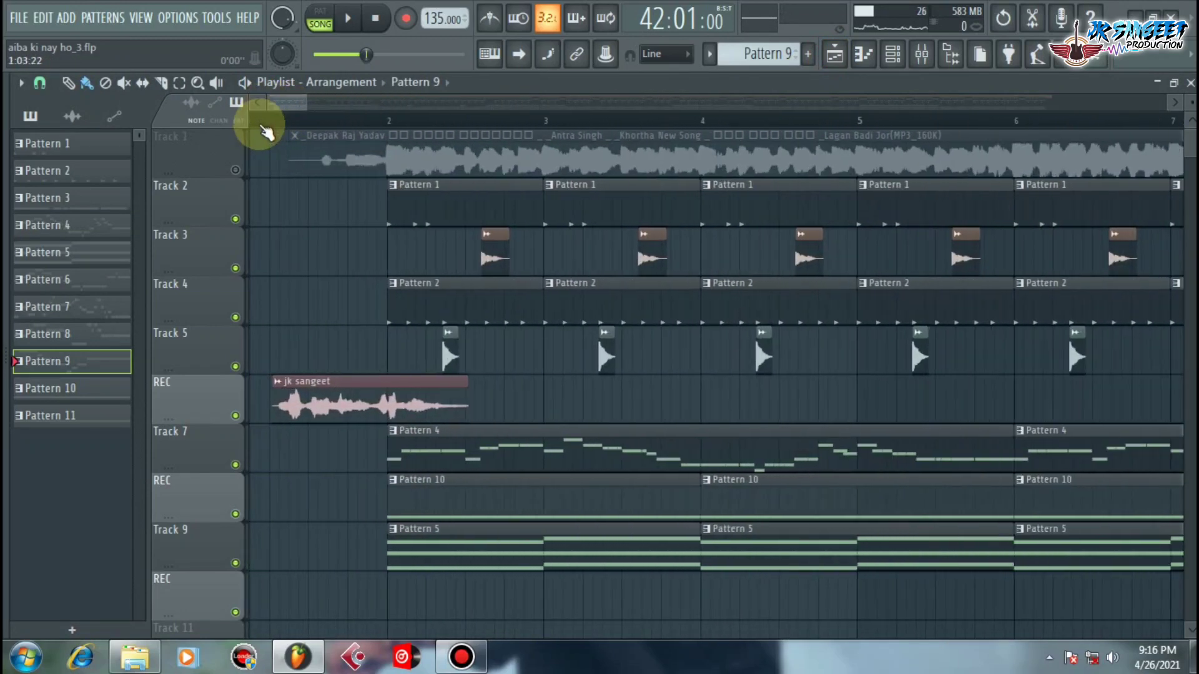
left_click(267, 116)
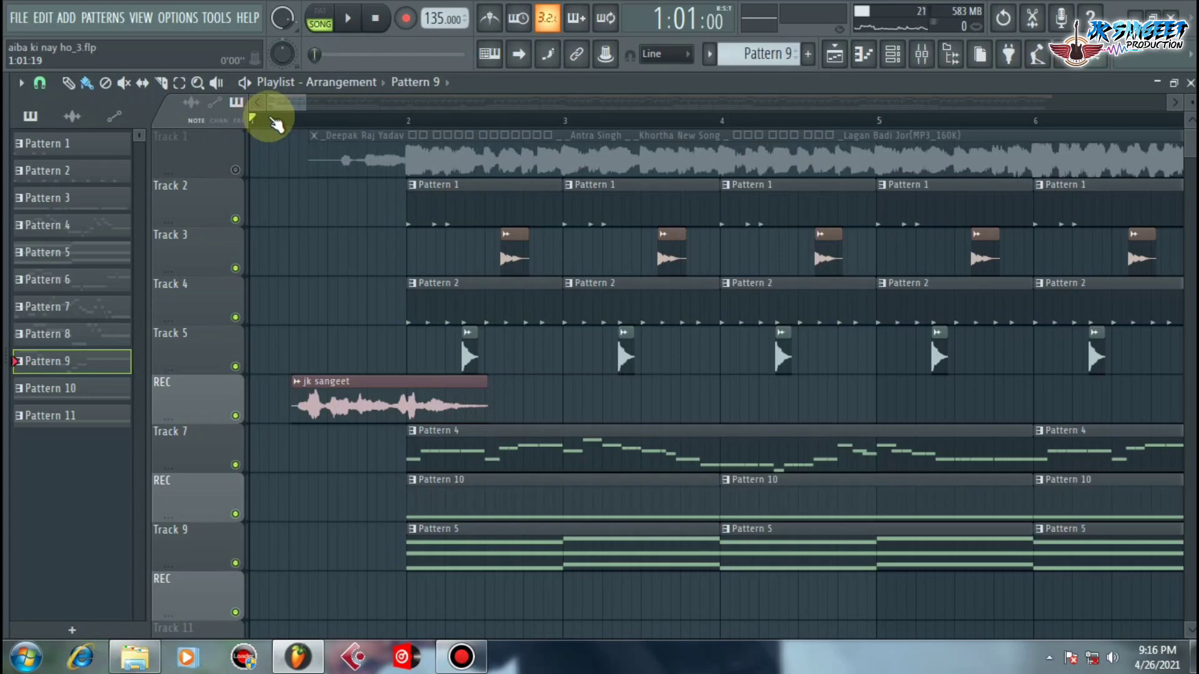
scroll(275, 123, "down", 5)
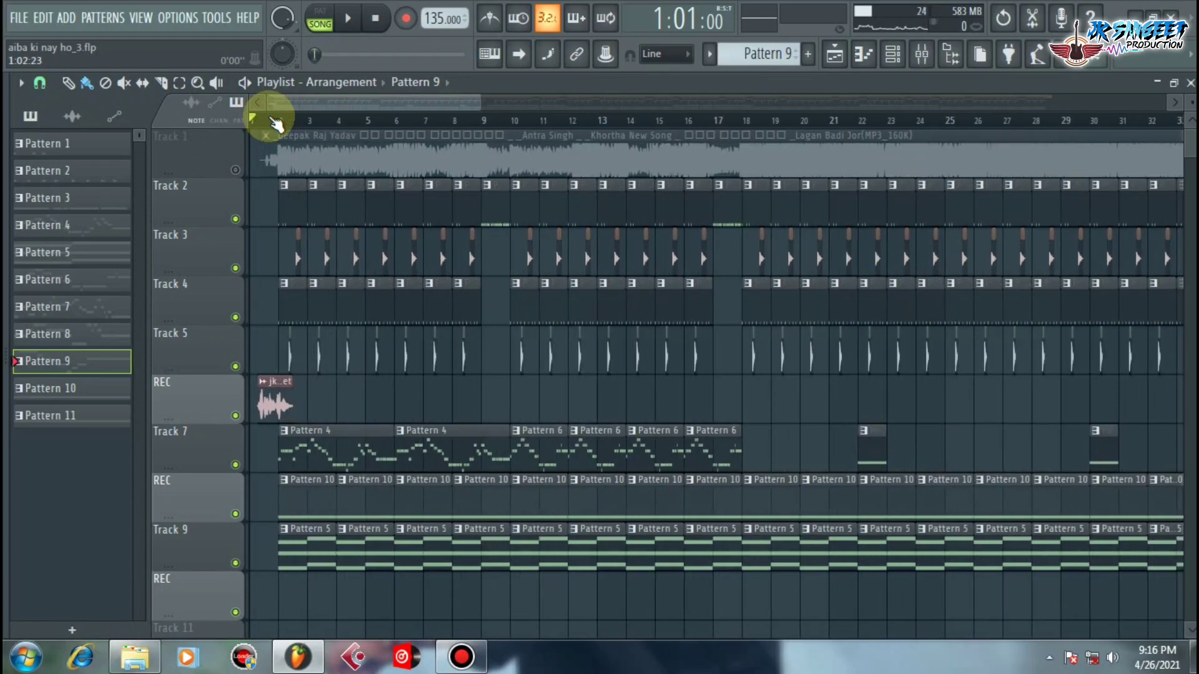
scroll(275, 123, "down", 2)
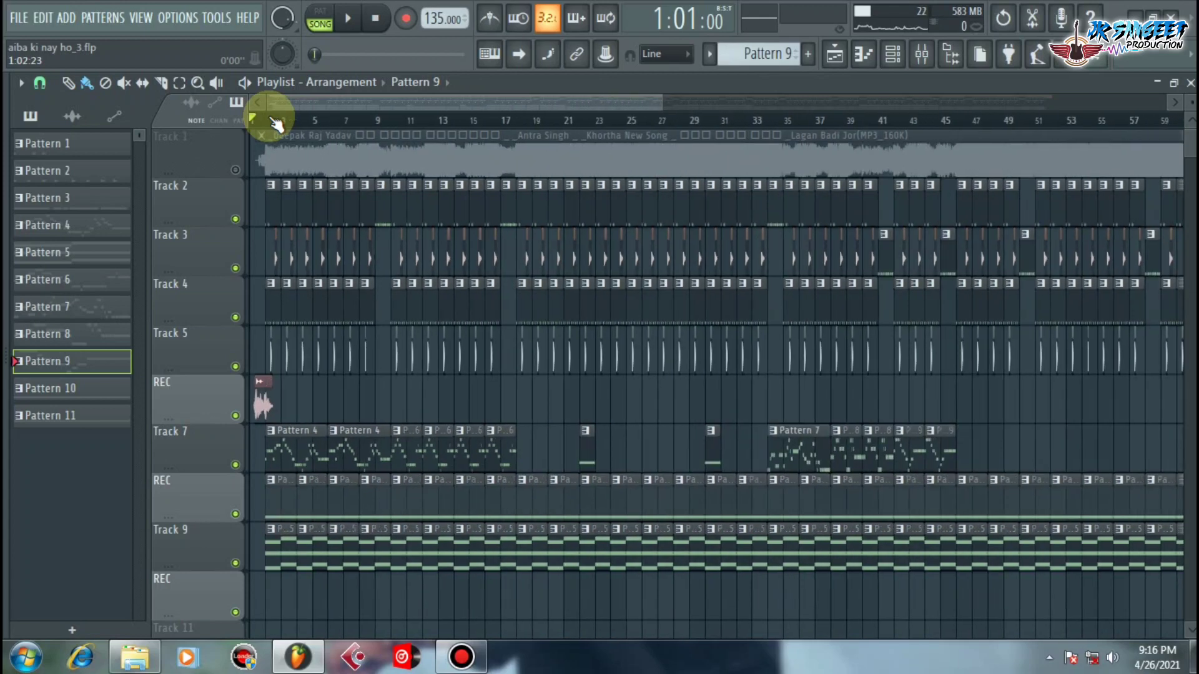